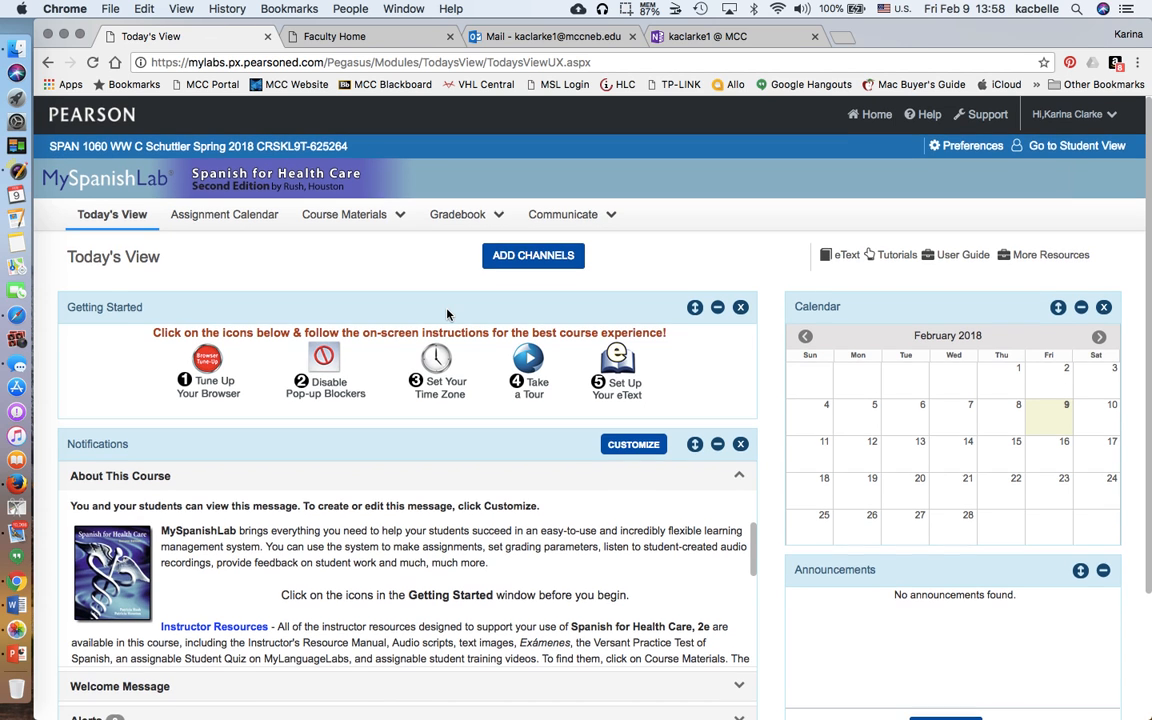
Open the course's Assignment Calendar and look over the list of module folders
scroll(447, 314, "down", 3)
scroll(449, 316, "up", 3)
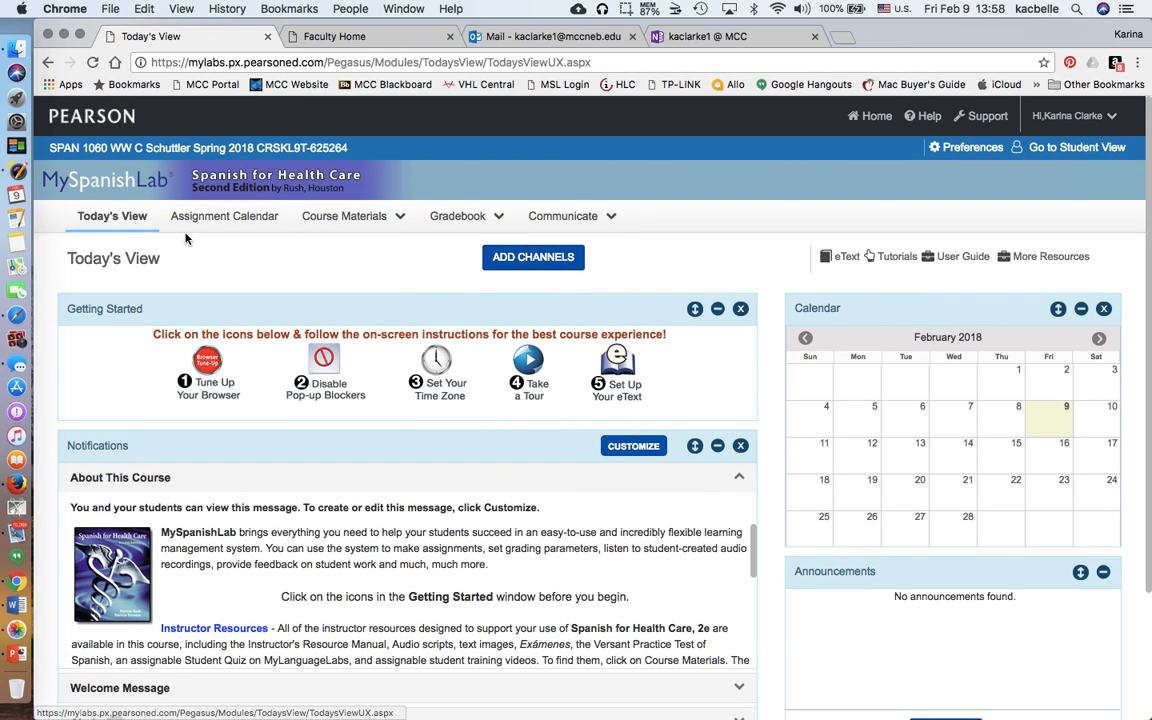
scroll(290, 280, "down", 2)
scroll(318, 314, "up", 1)
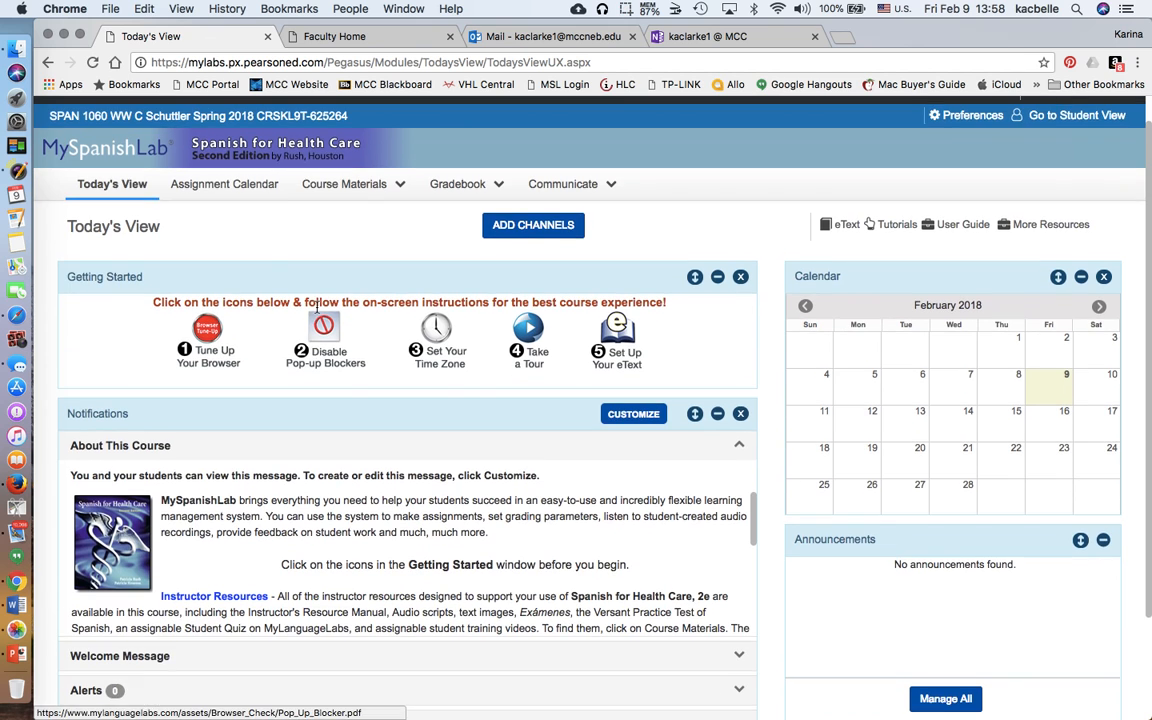
left_click(230, 188)
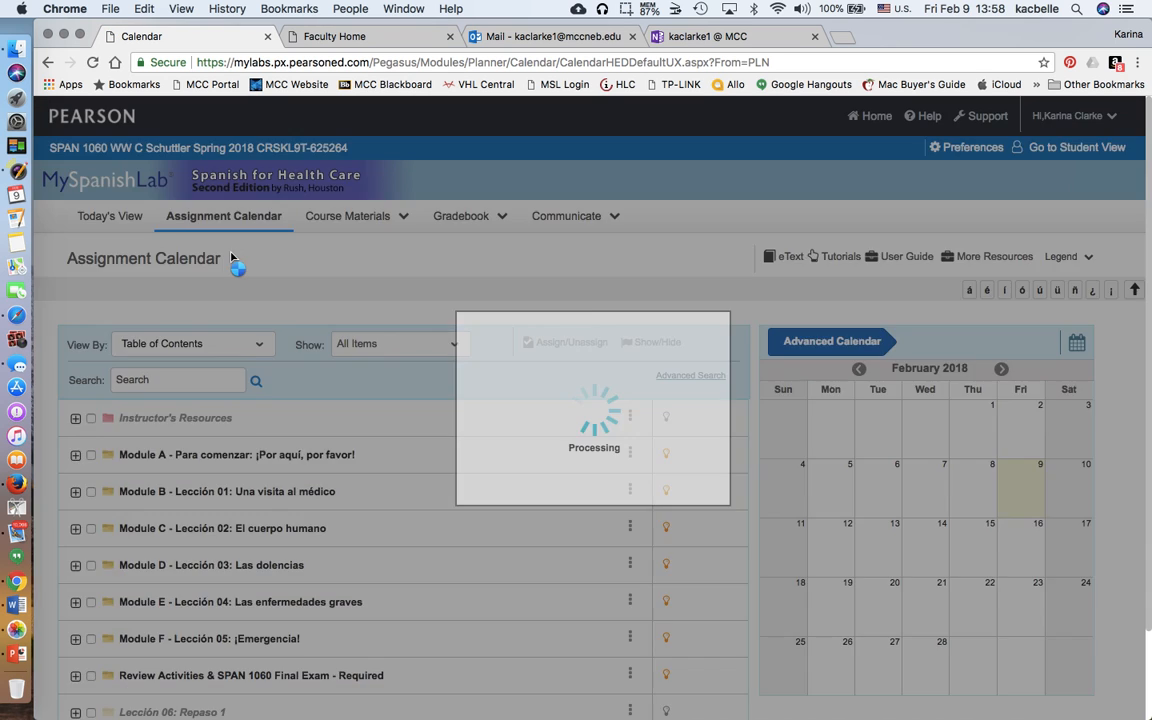
scroll(250, 400, "down", 3)
scroll(255, 418, "down", 1)
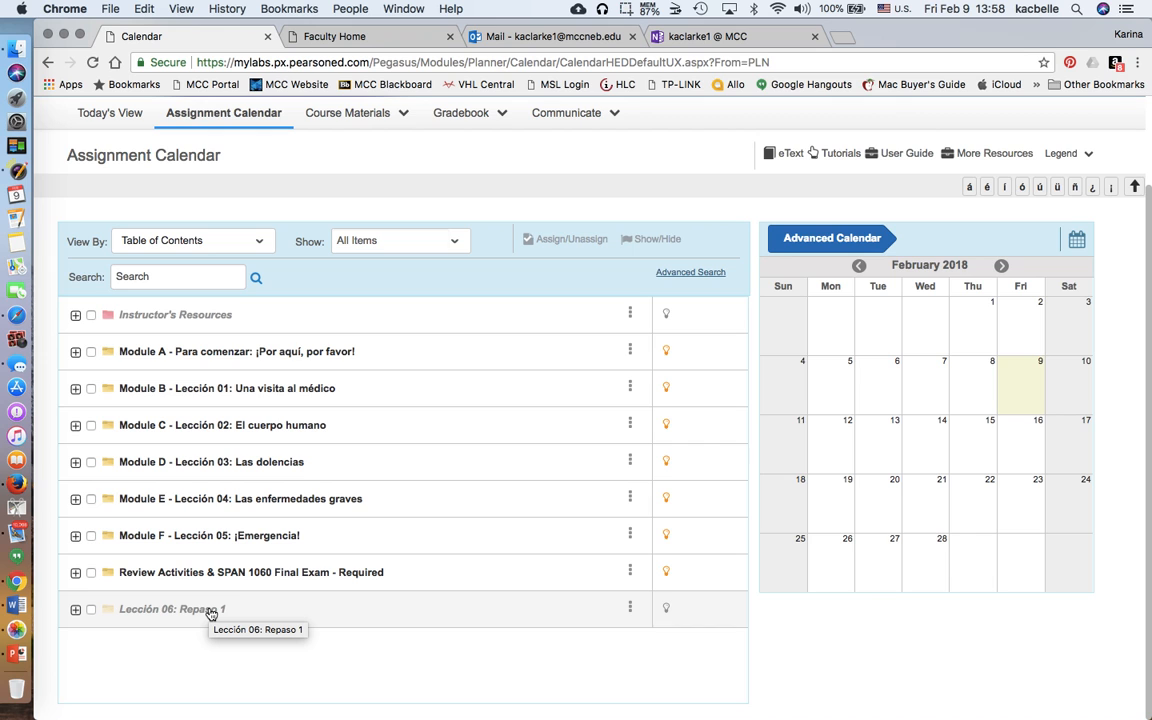
scroll(211, 614, "up", 3)
scroll(211, 614, "down", 2)
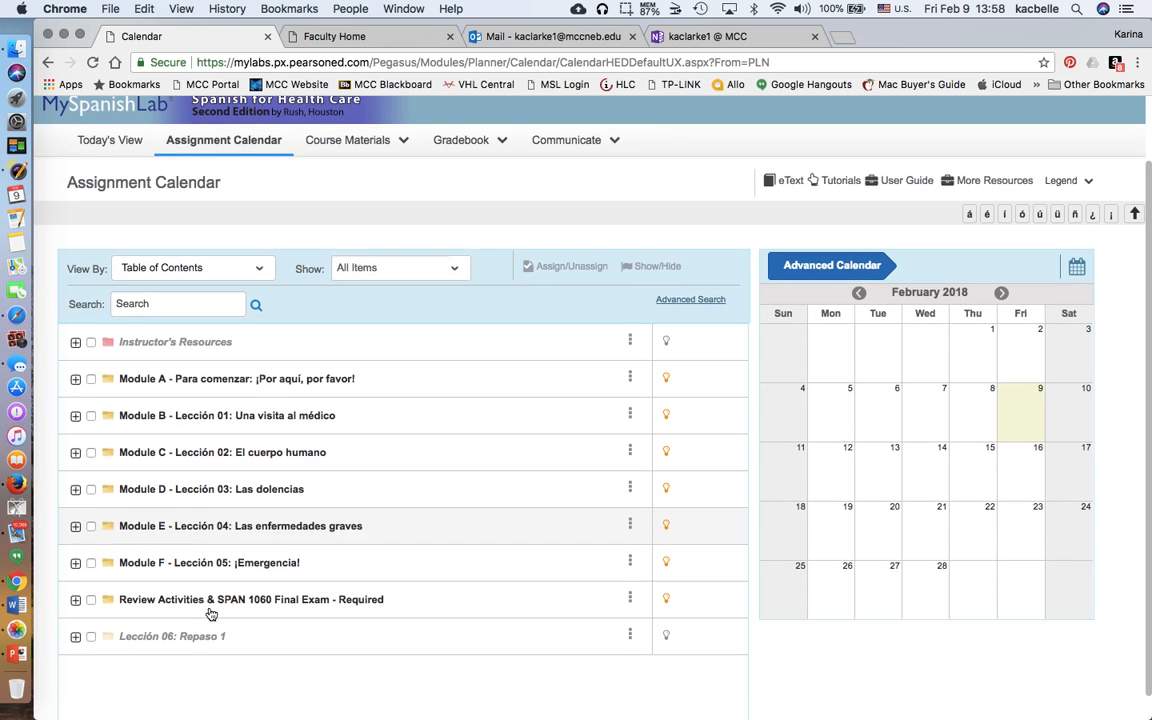
scroll(211, 614, "down", 1)
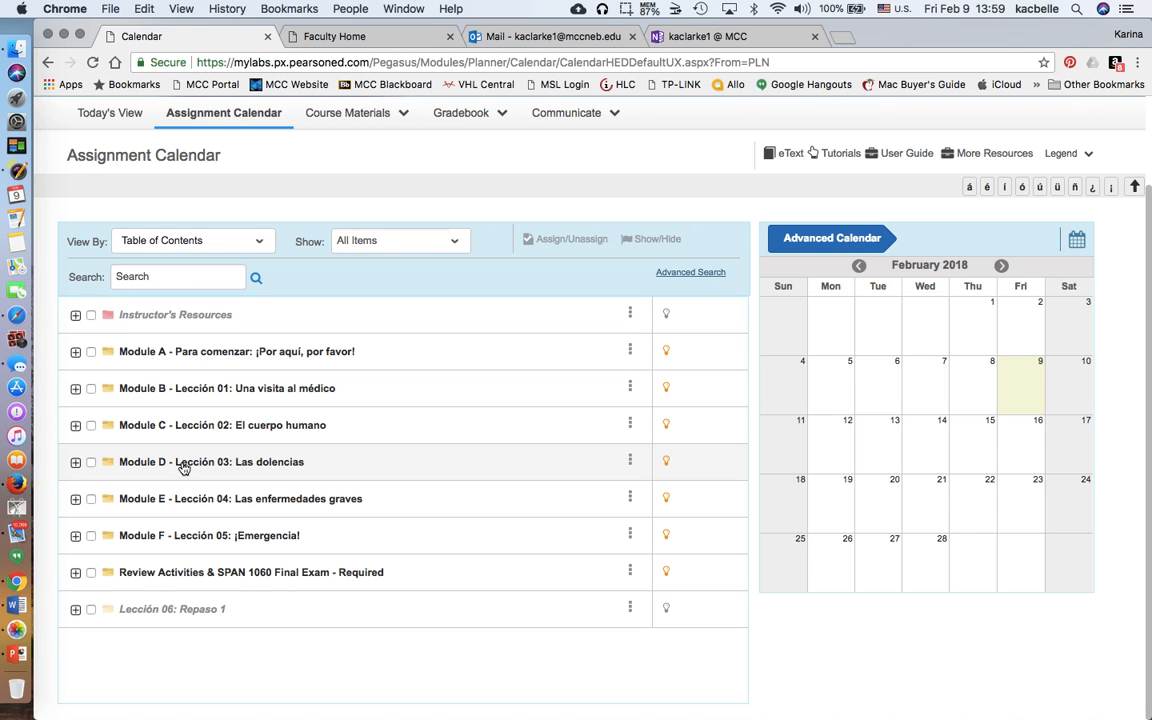
Expand the Module A - Para comenzar folder and look through its subfolders down to Module A Activities & Assessments
left_click(76, 353)
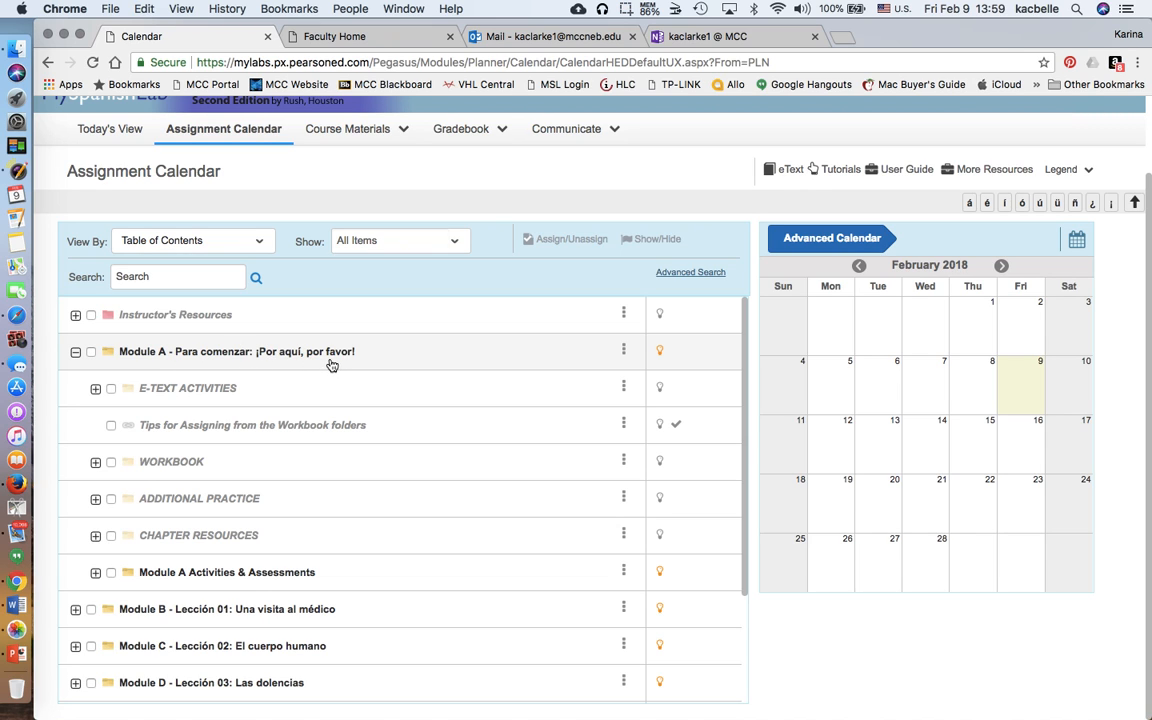
scroll(317, 526, "down", 3)
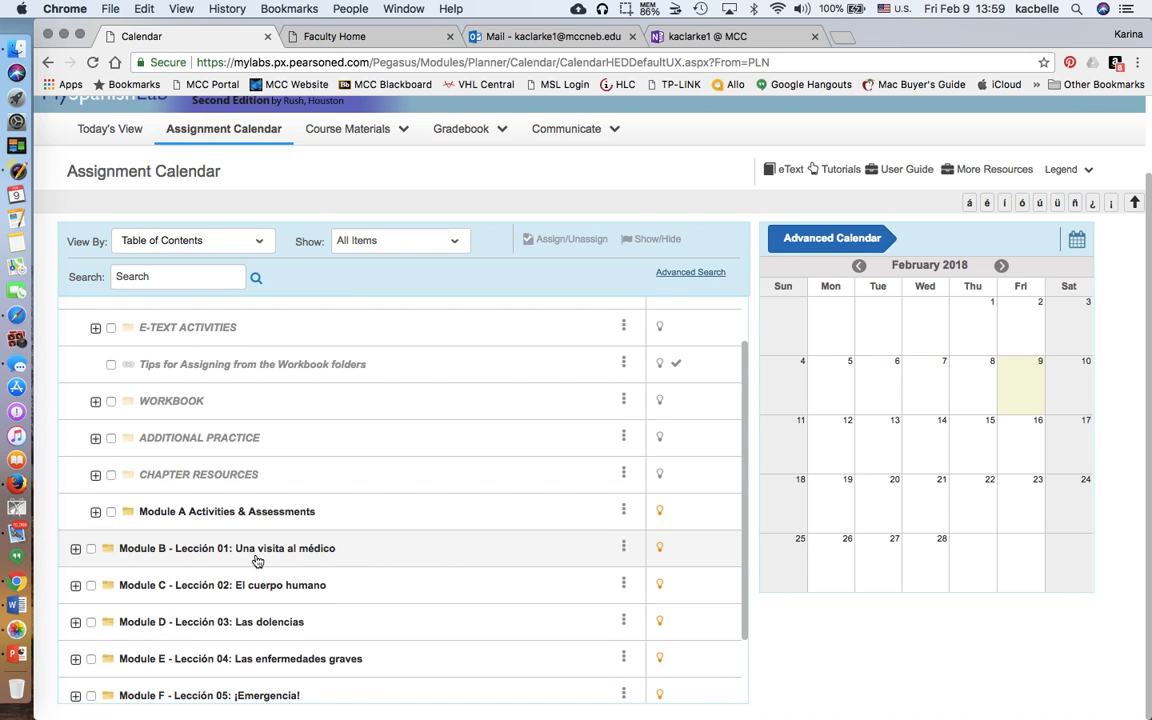
scroll(274, 545, "down", 1)
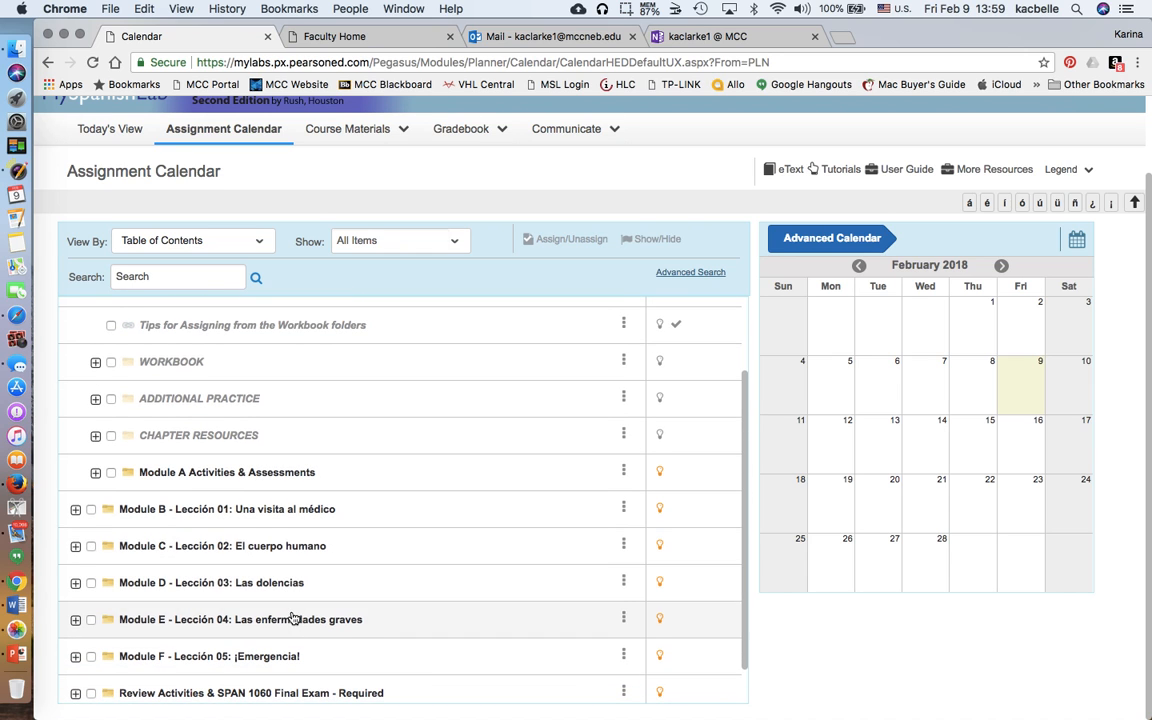
scroll(292, 619, "up", 2)
scroll(292, 619, "up", 1)
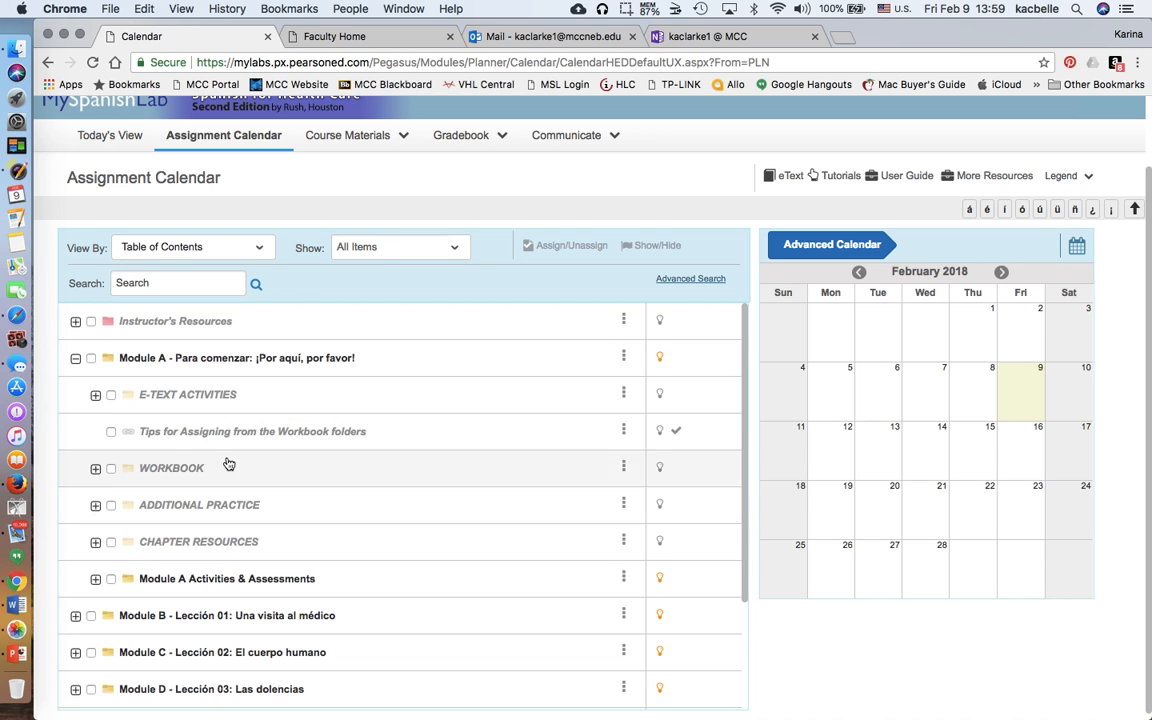
scroll(225, 522, "down", 1)
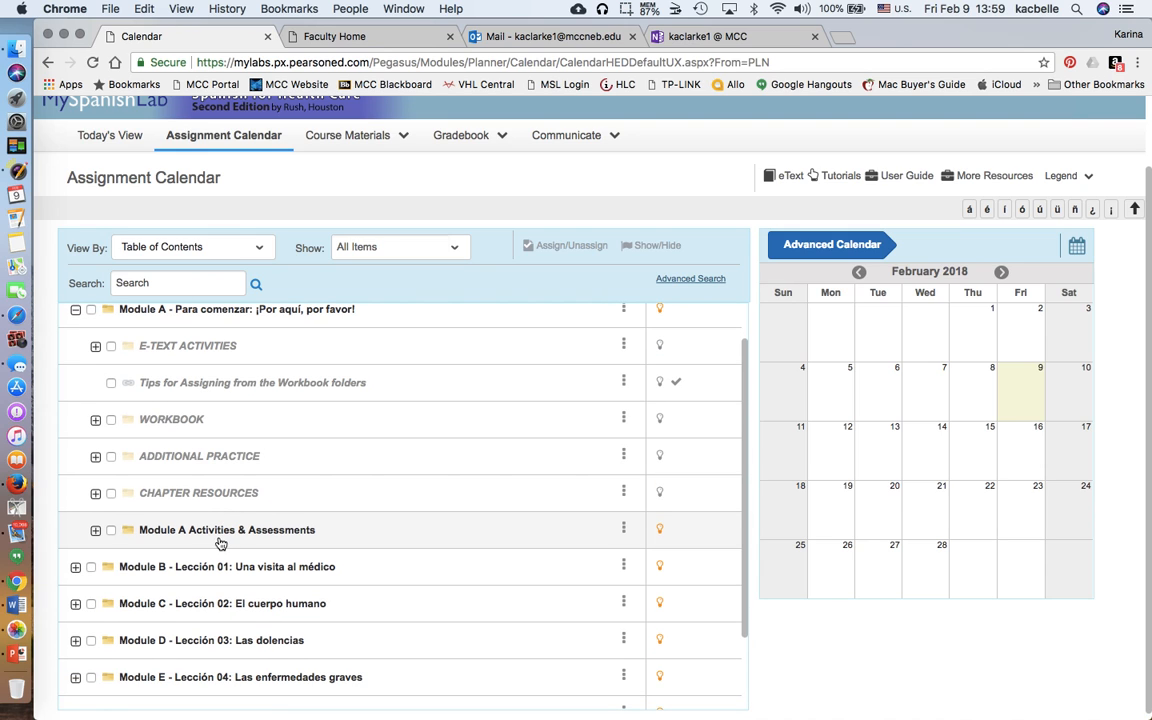
left_click(111, 531)
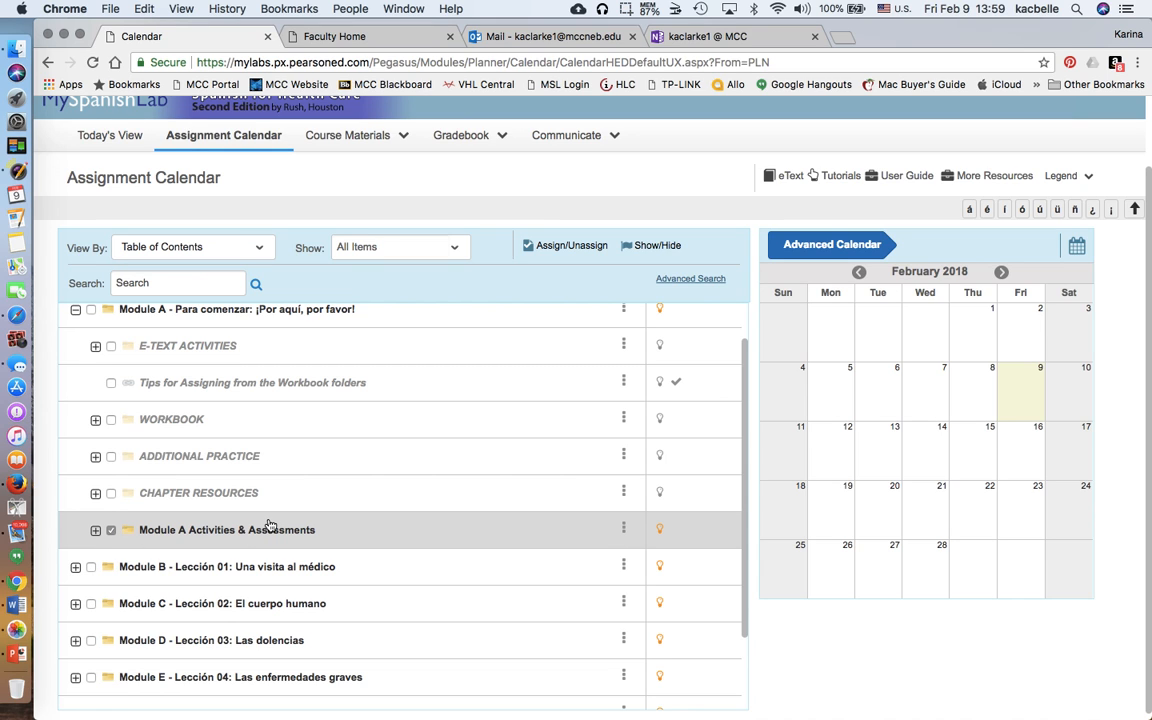
scroll(250, 526, "up", 2)
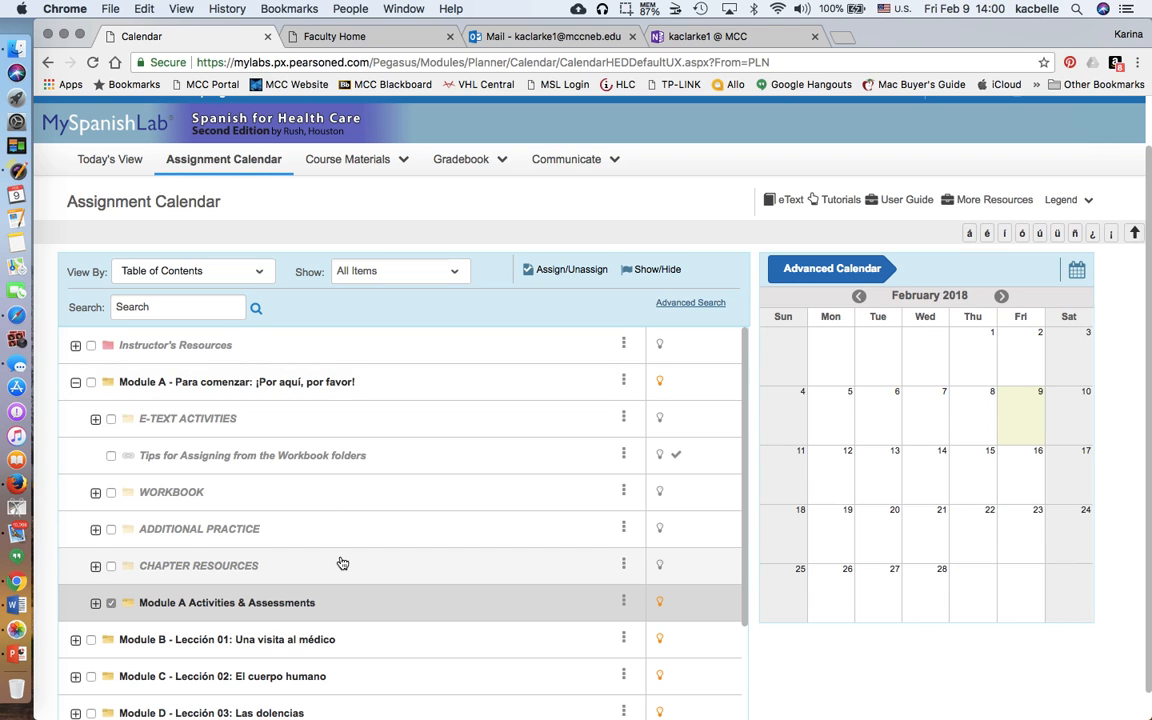
scroll(342, 563, "down", 1)
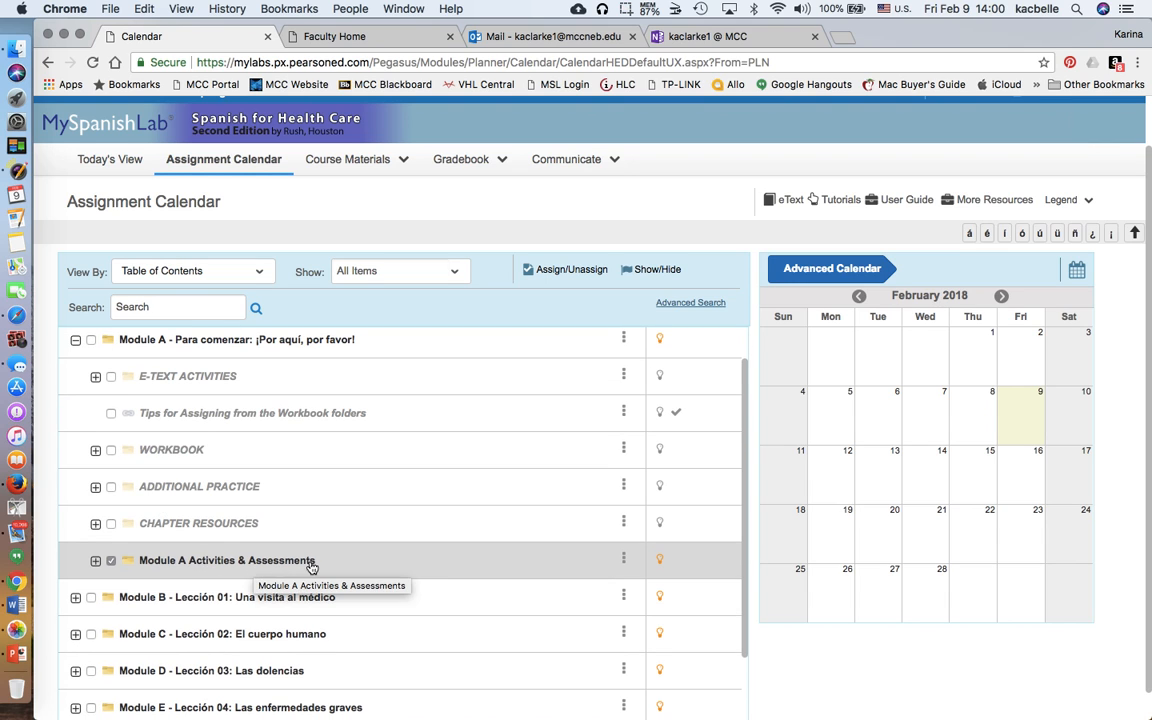
left_click(623, 562)
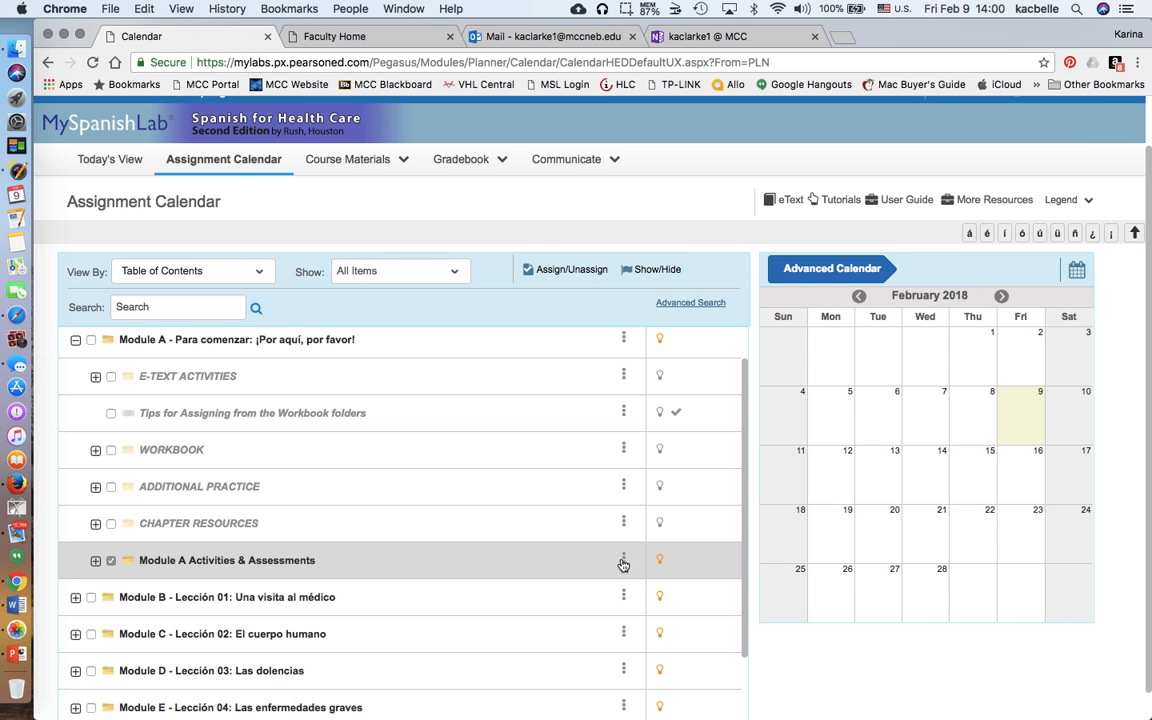
left_click(110, 560)
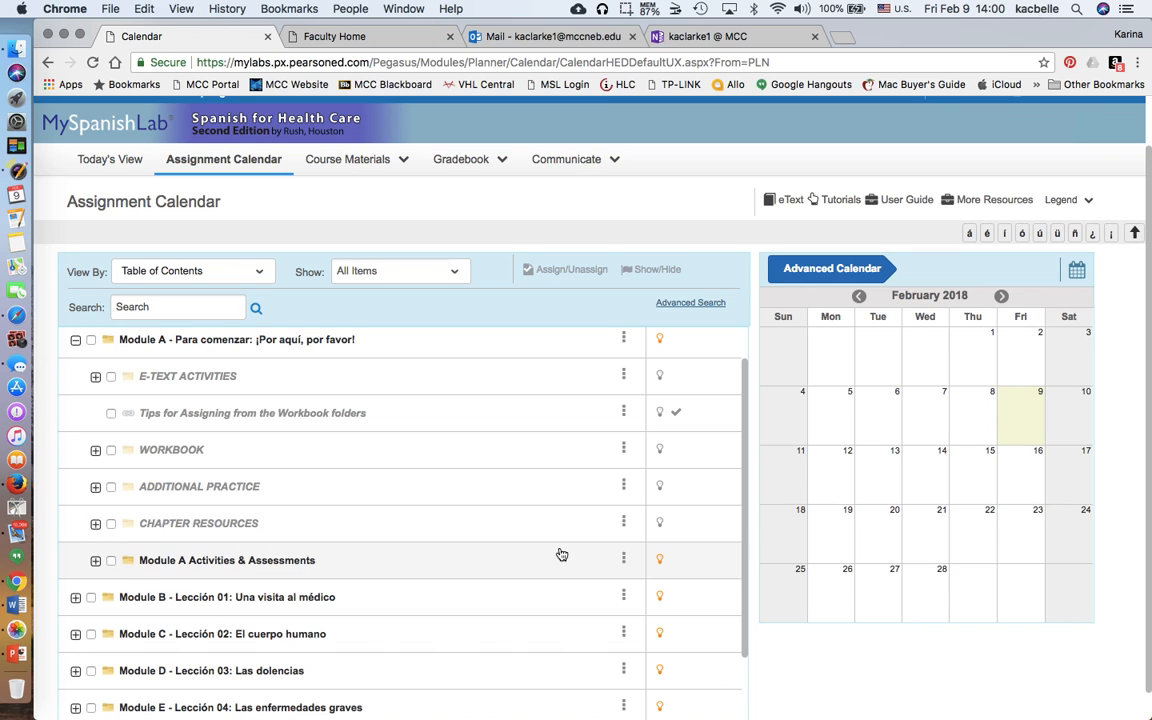
Open the assignment properties of Module A Activities & Assessments, agreeing to show its hidden items to students
left_click(624, 563)
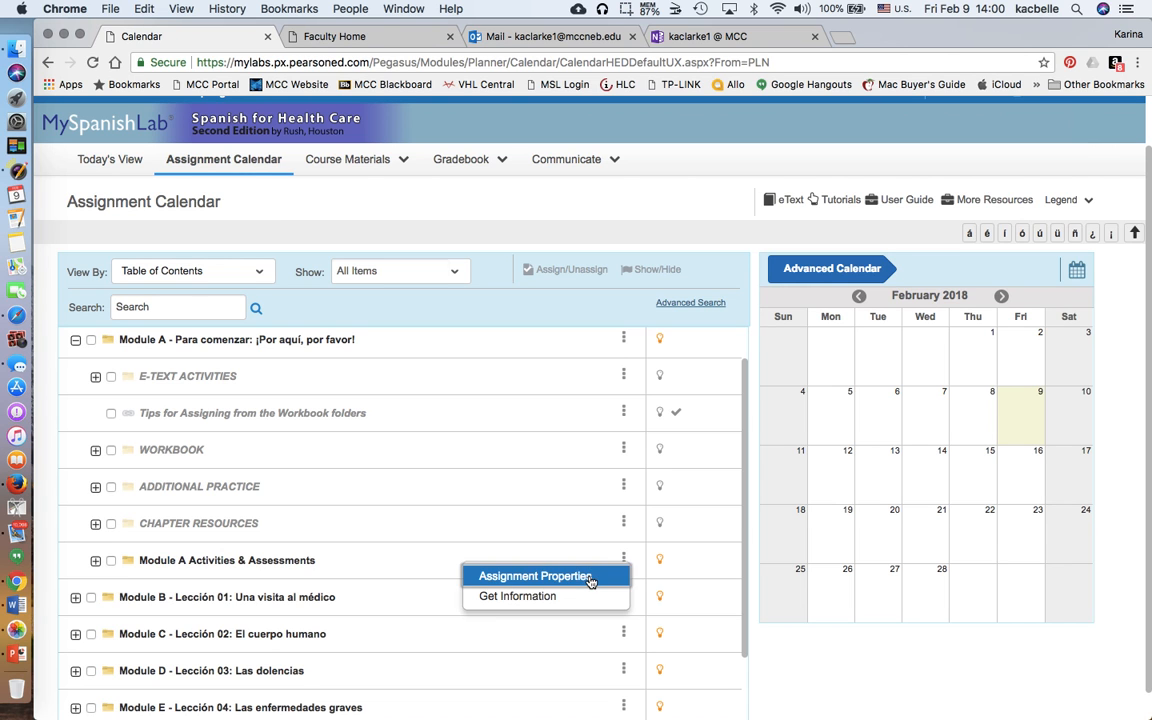
left_click(590, 578)
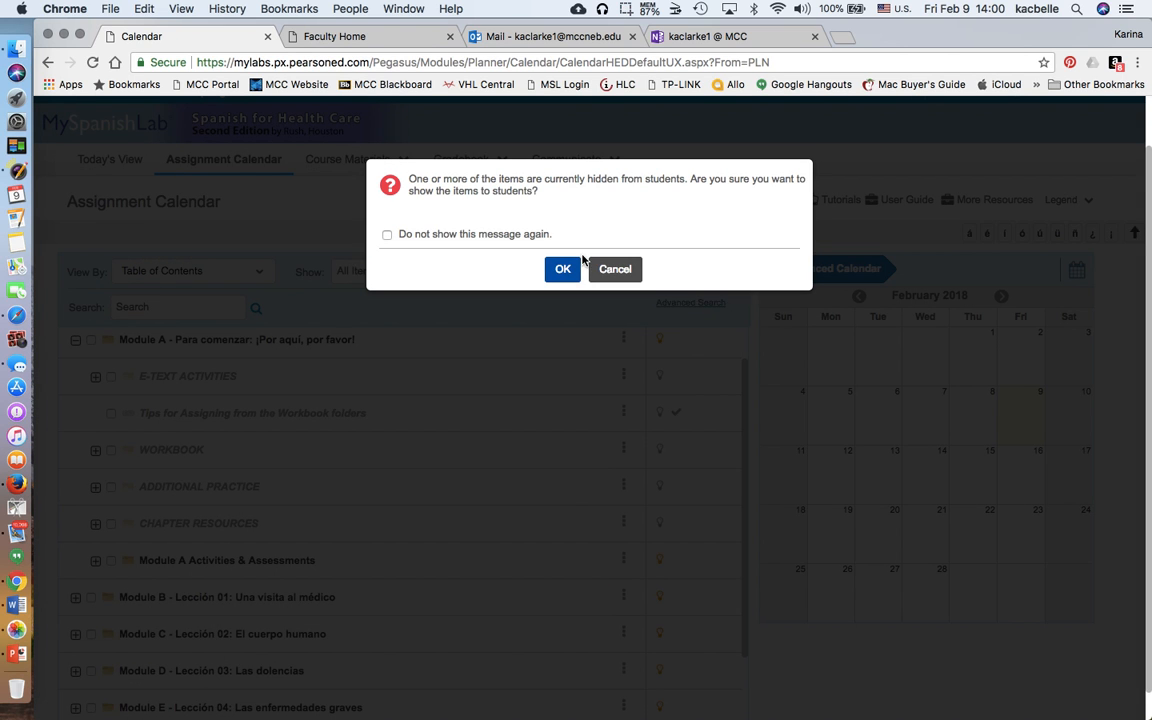
left_click(563, 268)
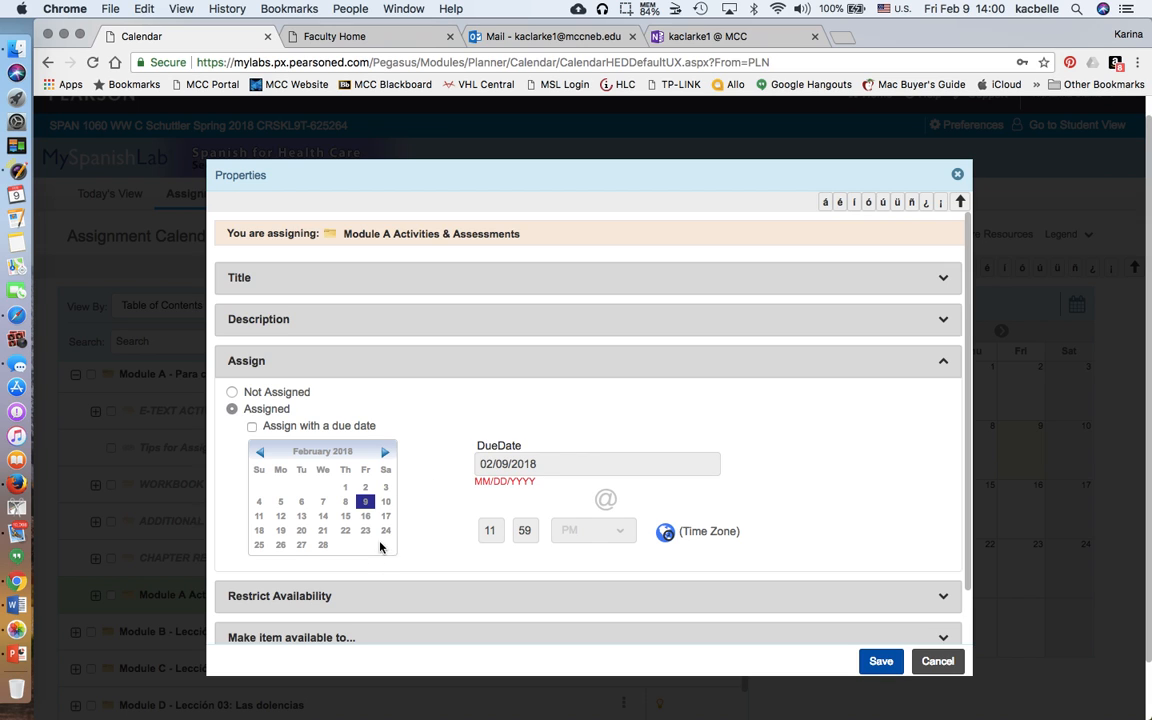
Assign Module A Activities & Assessments with a due date of 02/19/2018
scroll(488, 486, "down", 1)
scroll(488, 486, "up", 2)
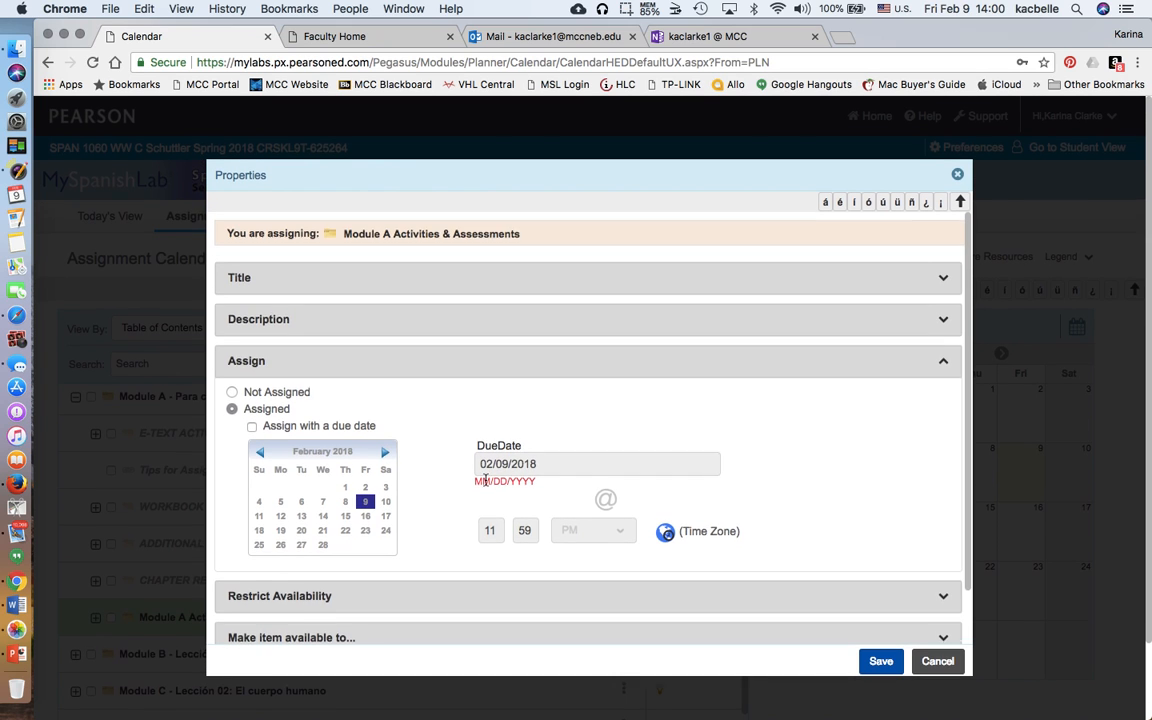
scroll(480, 478, "down", 1)
left_click(252, 390)
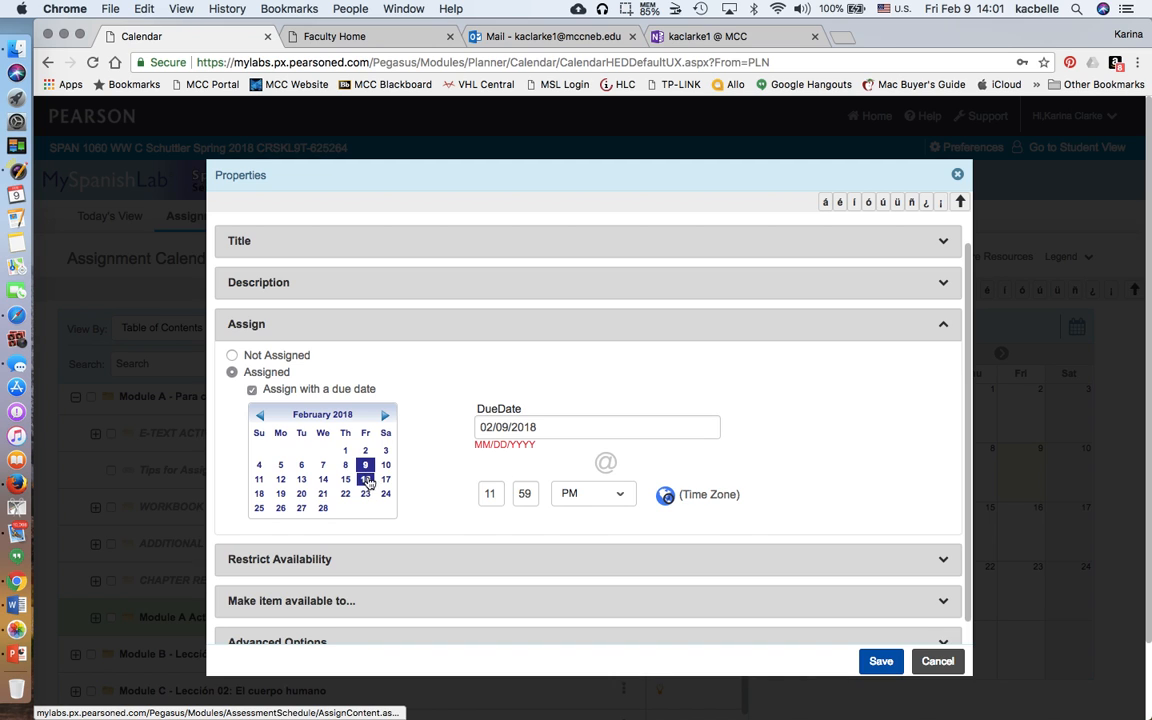
left_click(281, 495)
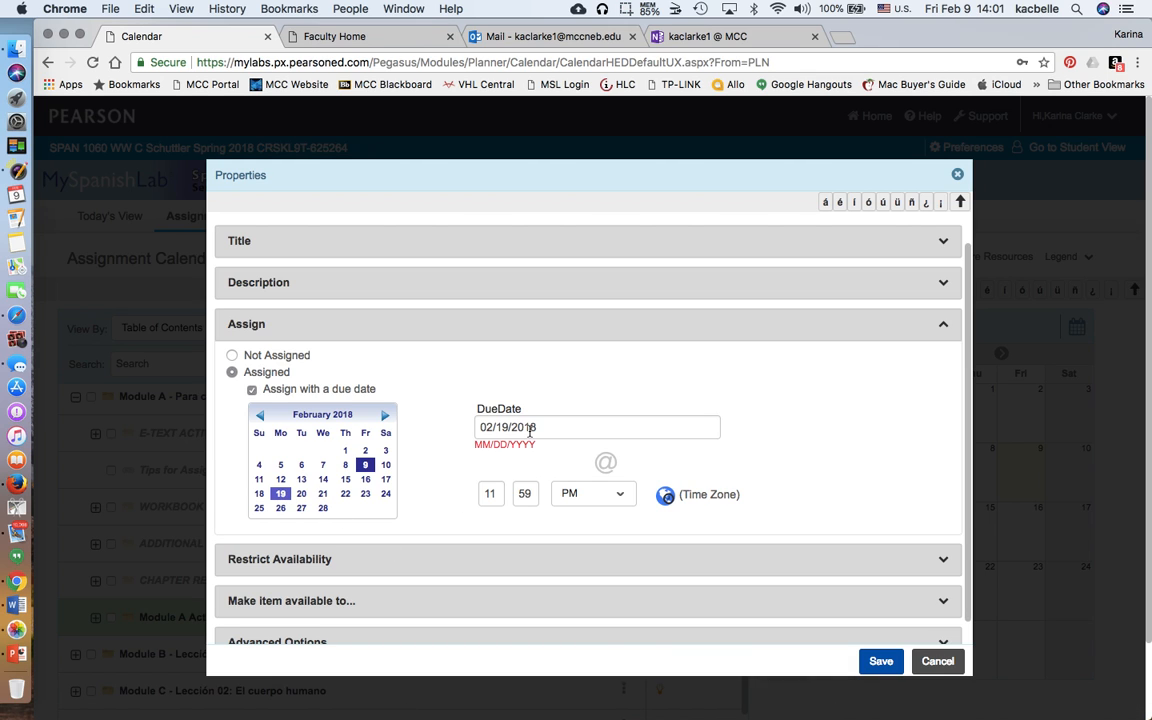
Restrict availability to a date range starting 02/09/2018, with the end date set as the due date
scroll(530, 430, "down", 3)
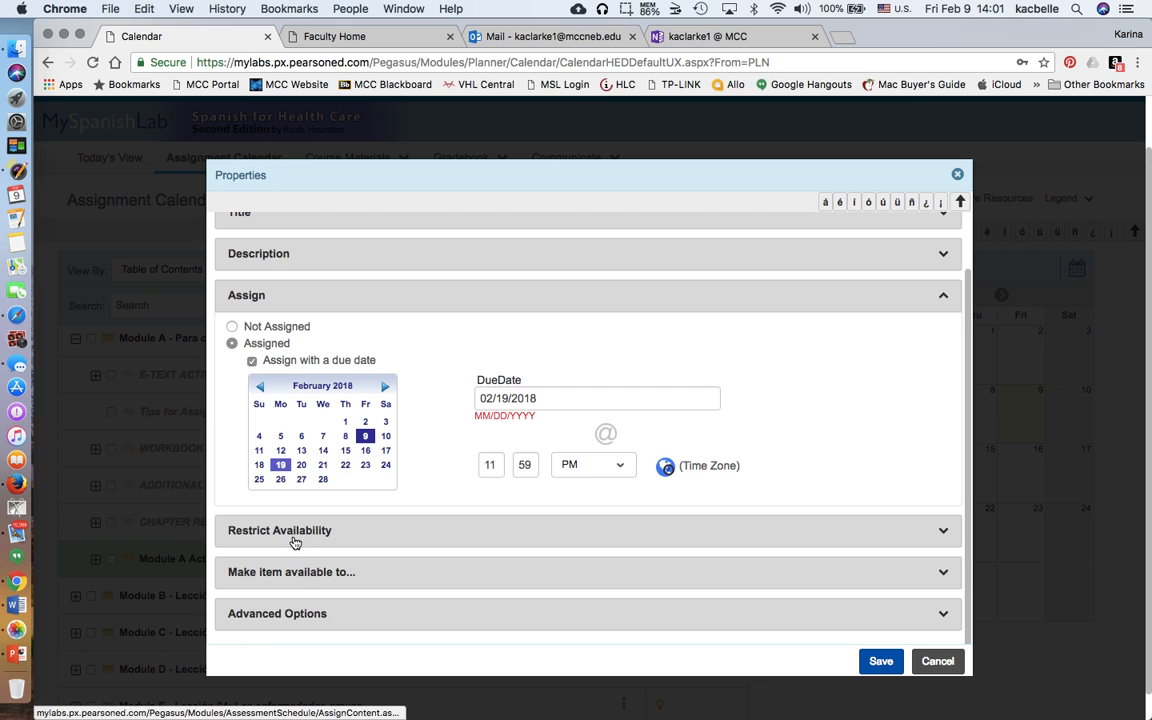
left_click(294, 538)
scroll(296, 538, "down", 2)
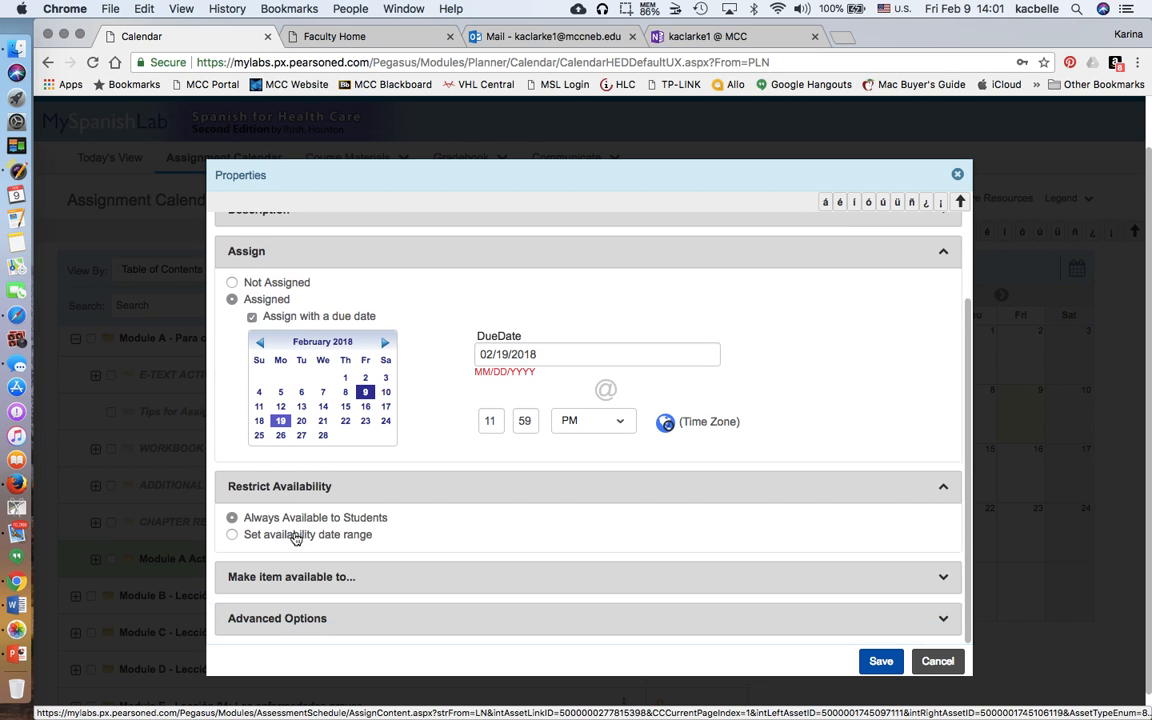
left_click(234, 531)
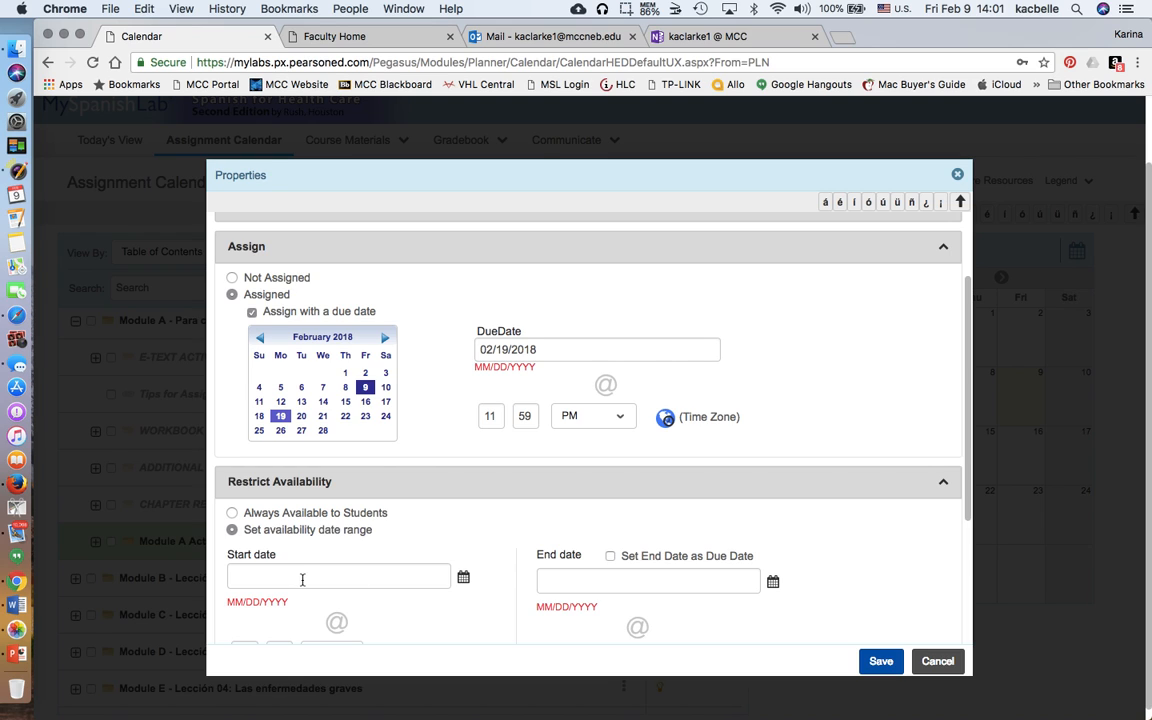
left_click(463, 580)
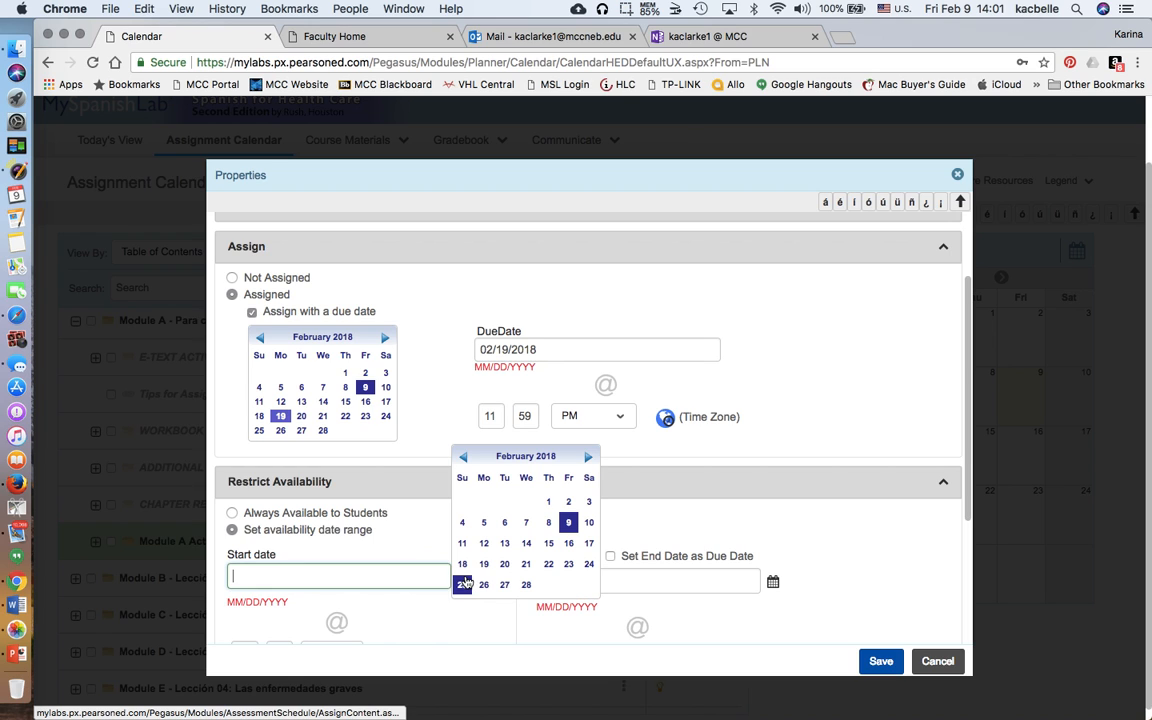
left_click(567, 522)
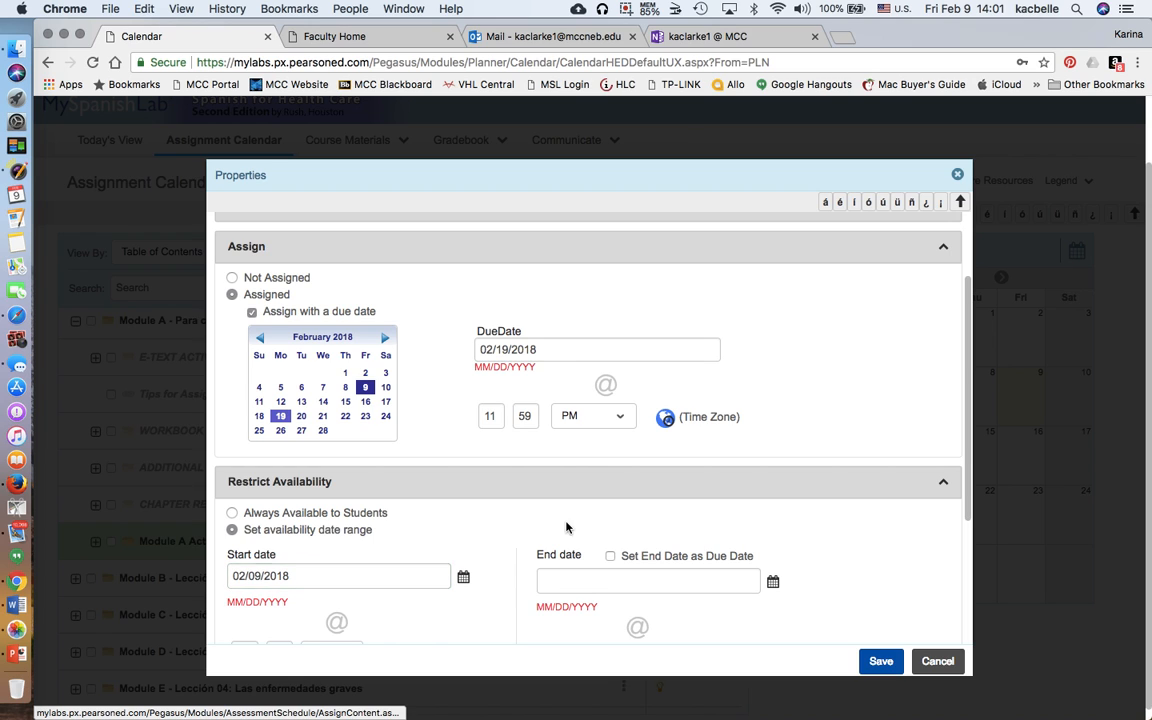
left_click(605, 591)
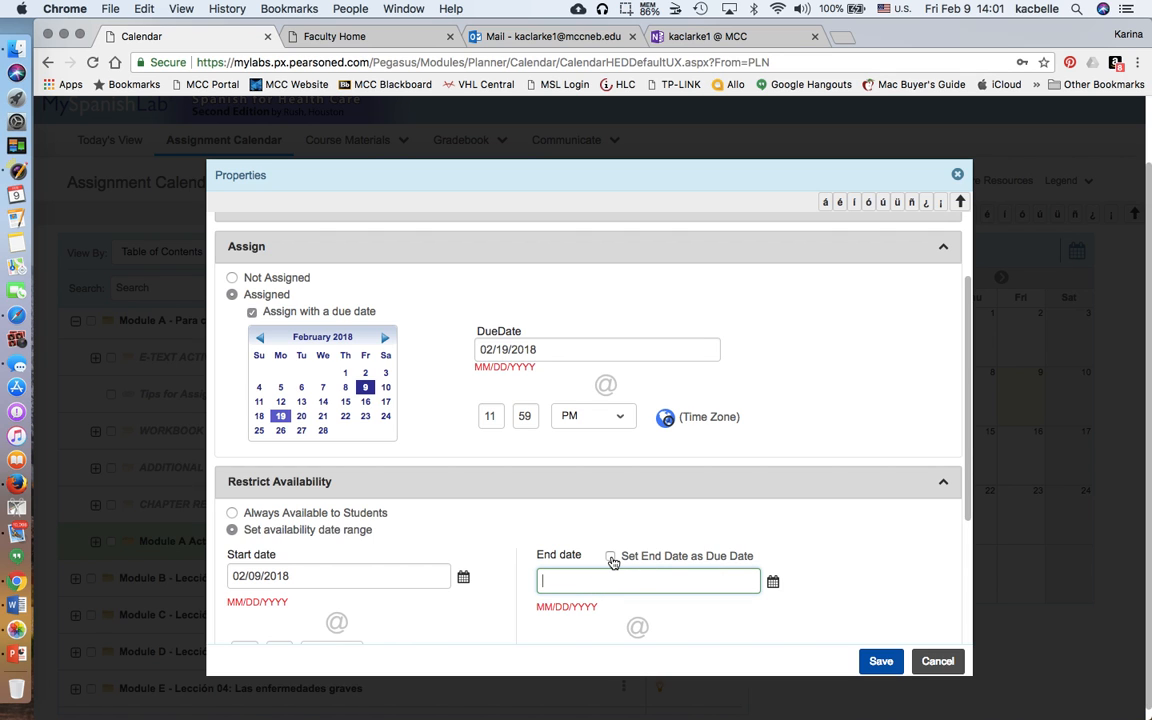
left_click(611, 558)
Always show items to students but prevent opening outside the dates, show the availability notification on the calendar, and save the properties
scroll(648, 535, "down", 2)
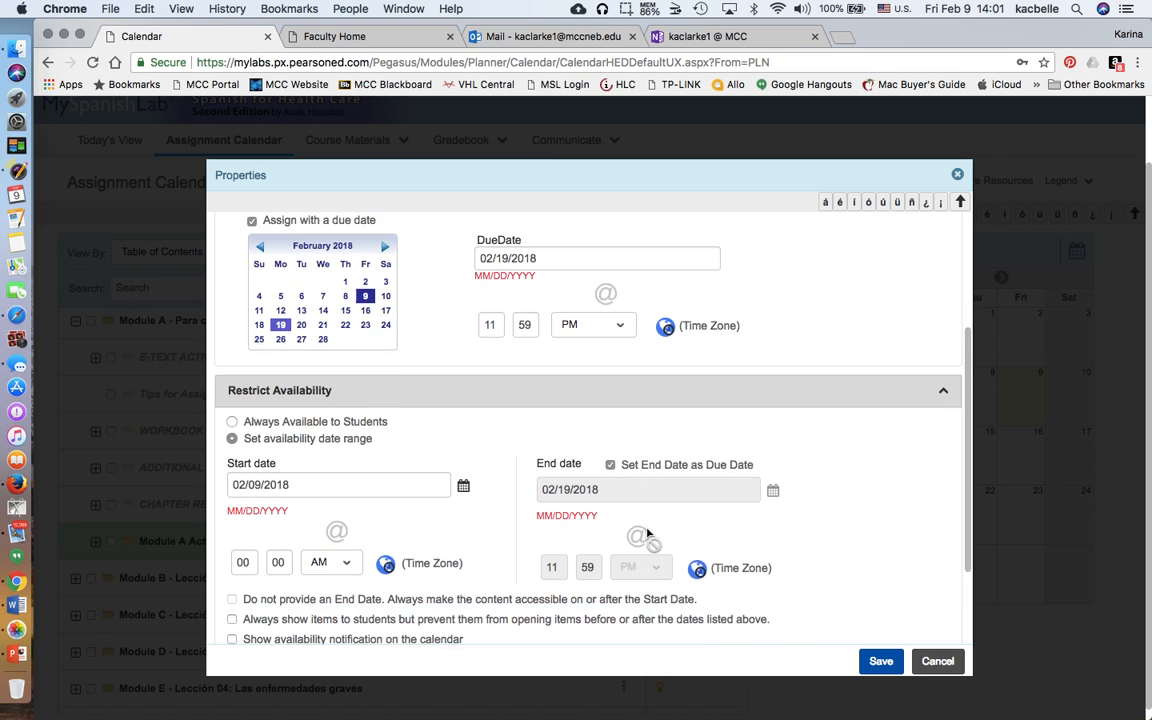
scroll(648, 535, "down", 3)
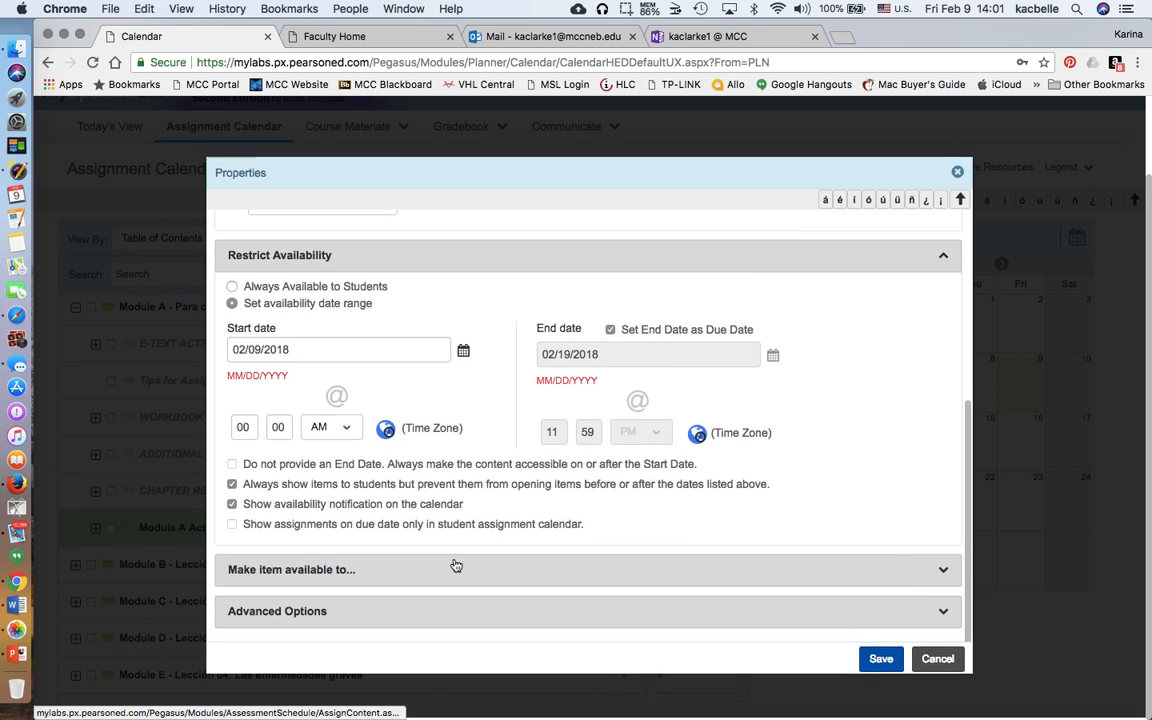
left_click(886, 664)
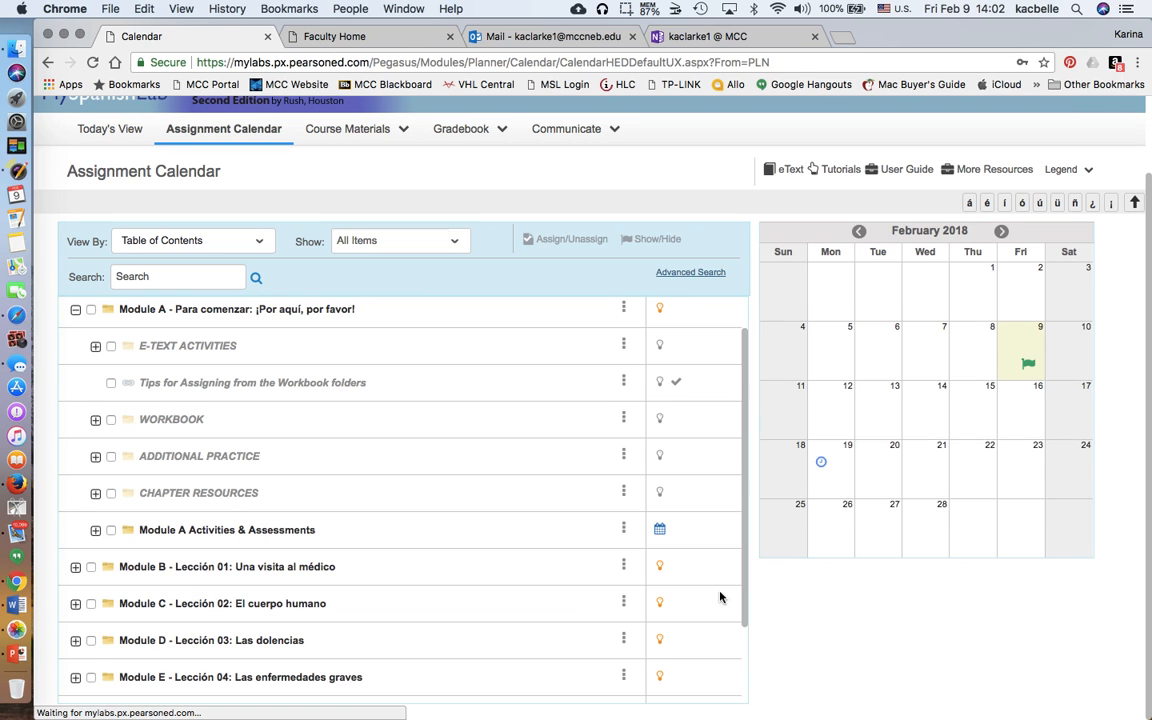
Expand the Module B - Lección 01: Una visita al médico folder and locate Module B Activities & Assessment
scroll(380, 570, "down", 1)
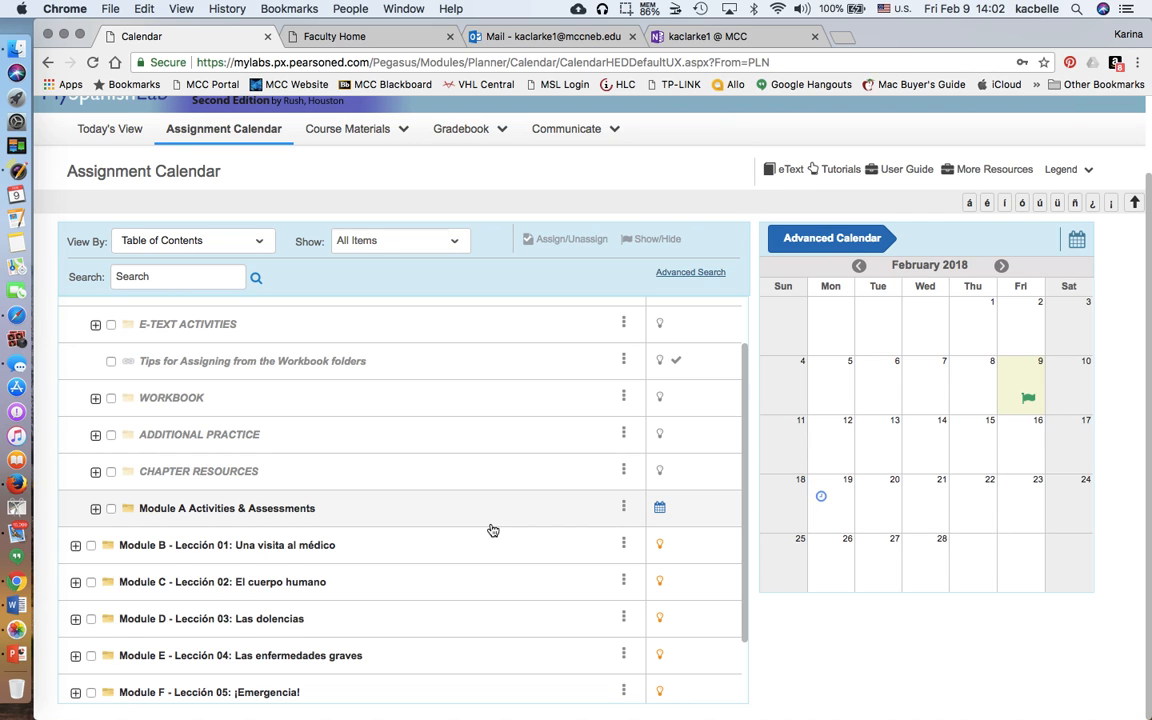
scroll(491, 530, "down", 2)
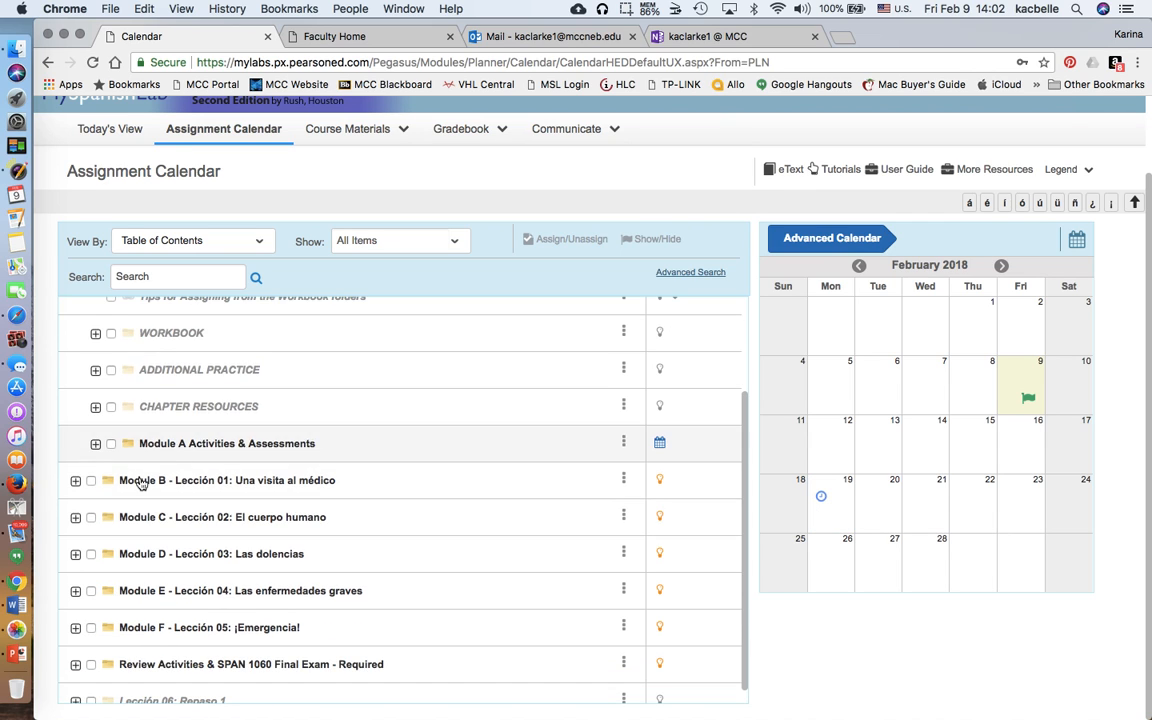
left_click(76, 484)
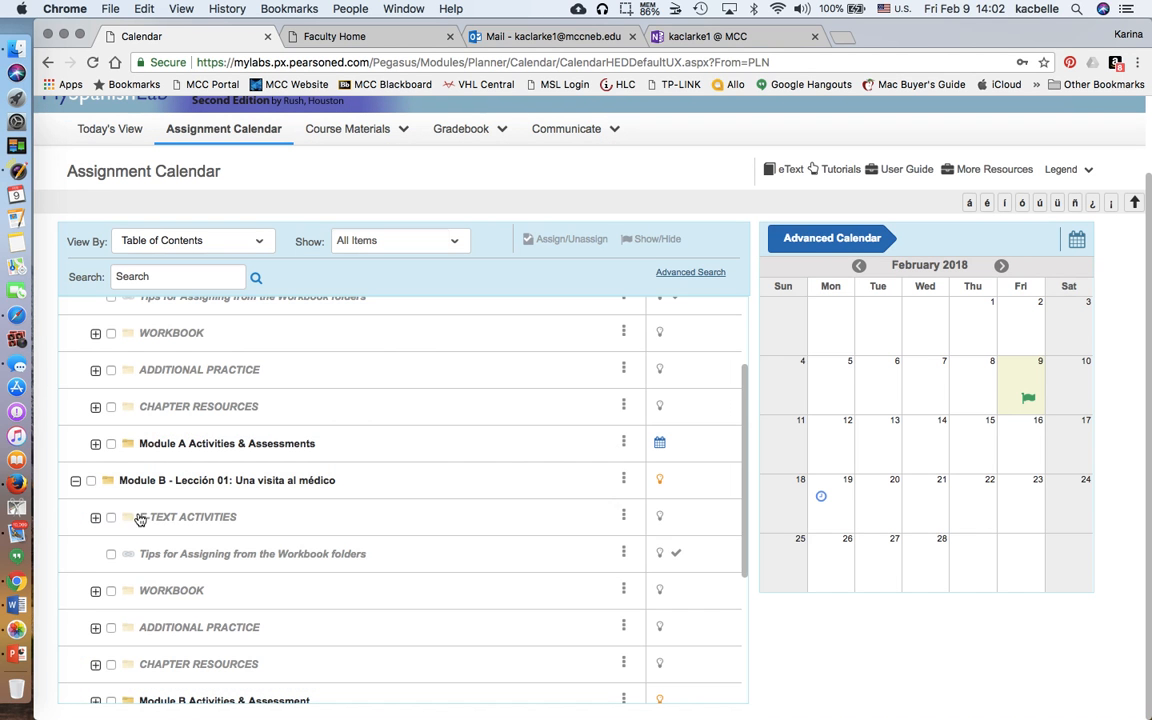
scroll(150, 500, "down", 1)
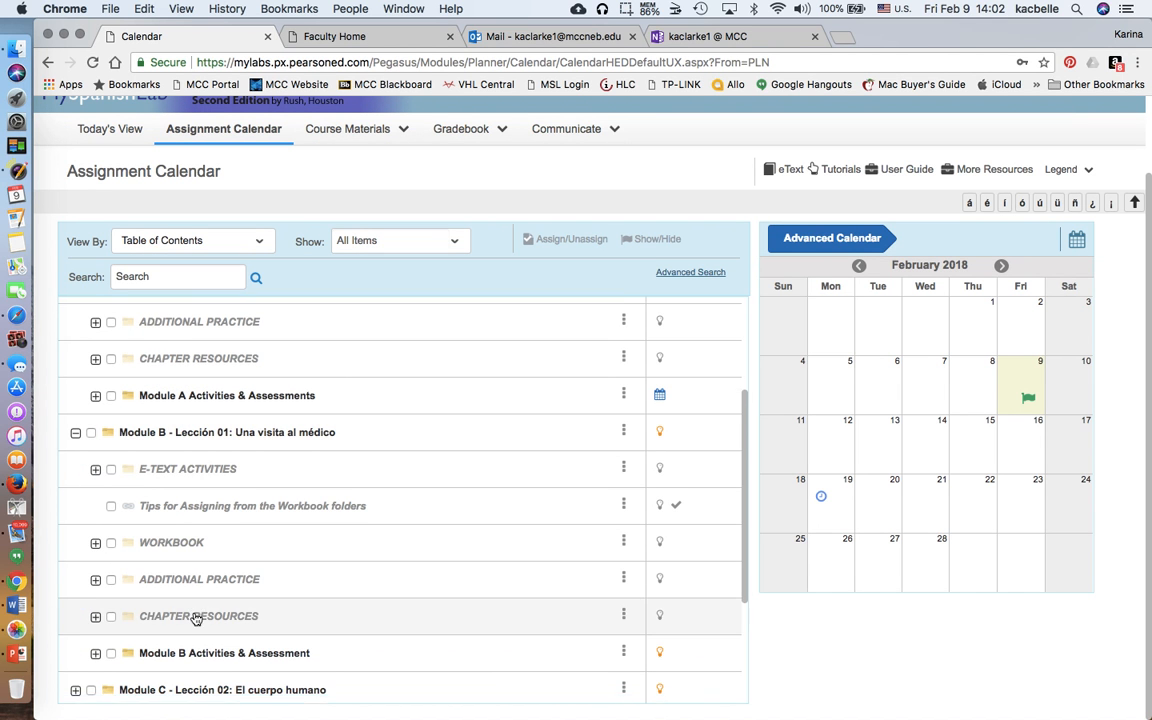
Open the options of the Module B Activities & Assessment folder and look through the remaining modules in the list
scroll(280, 600, "down", 2)
left_click(623, 577)
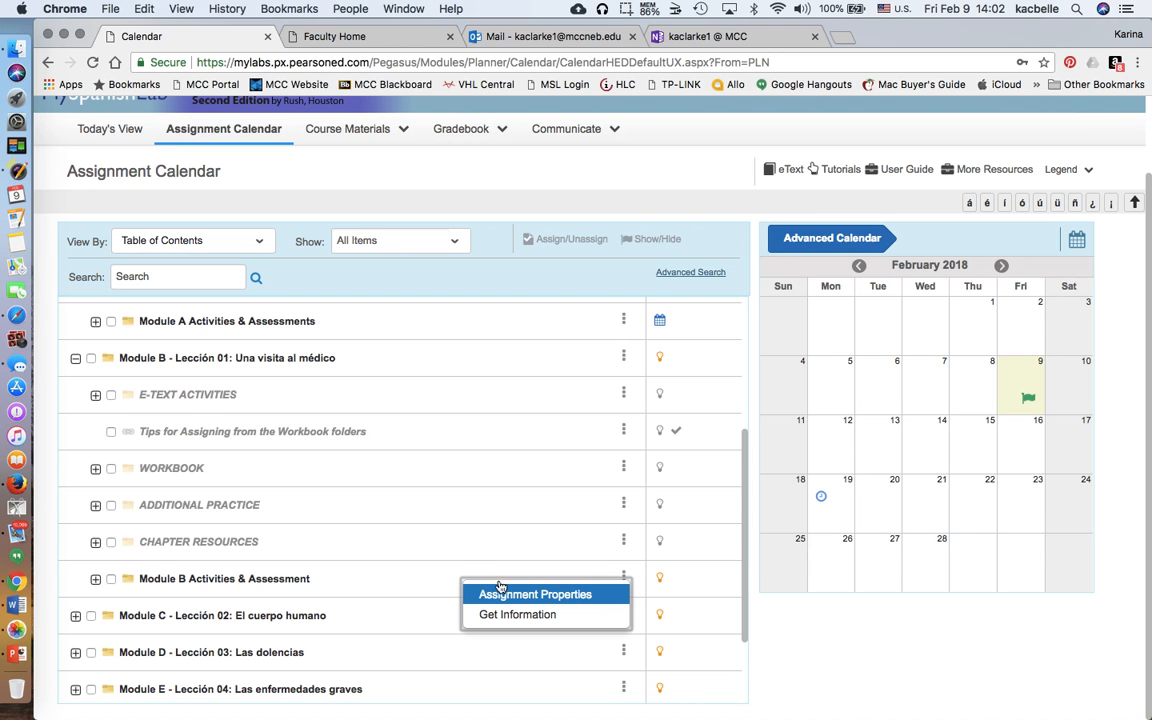
scroll(85, 628, "down", 2)
scroll(85, 628, "down", 1)
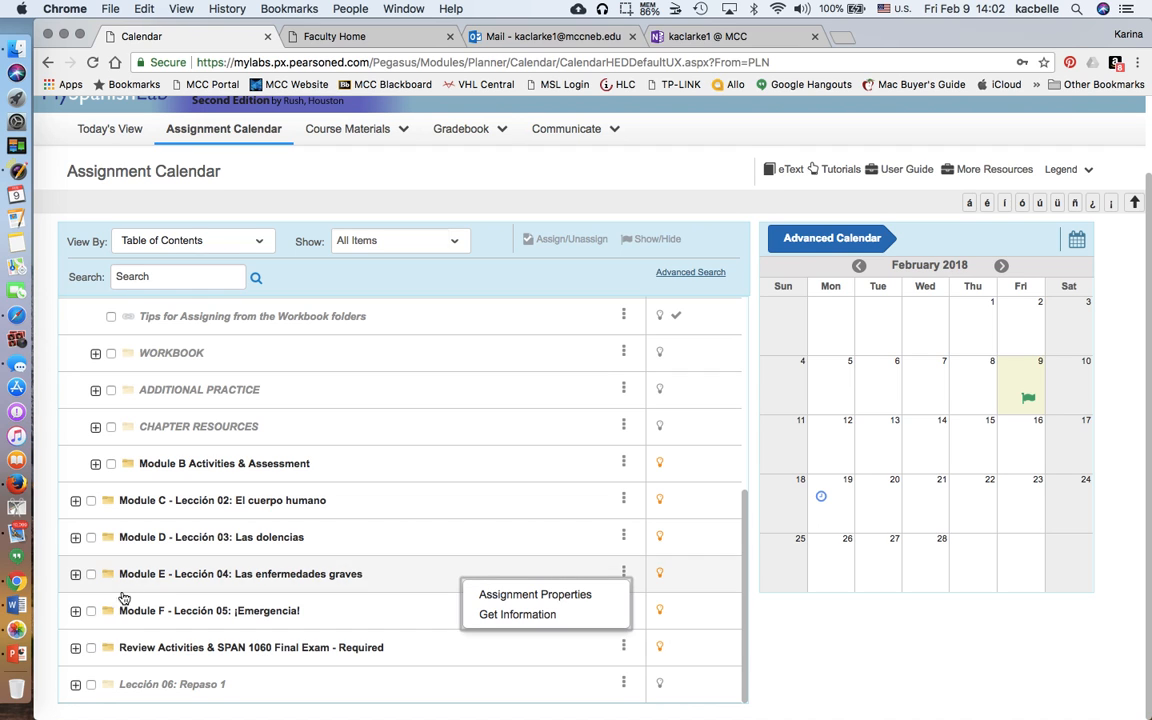
Open the assignment properties of Review Activities & SPAN 1060 Final Exam - Required, and close them discarding the changes
left_click(623, 647)
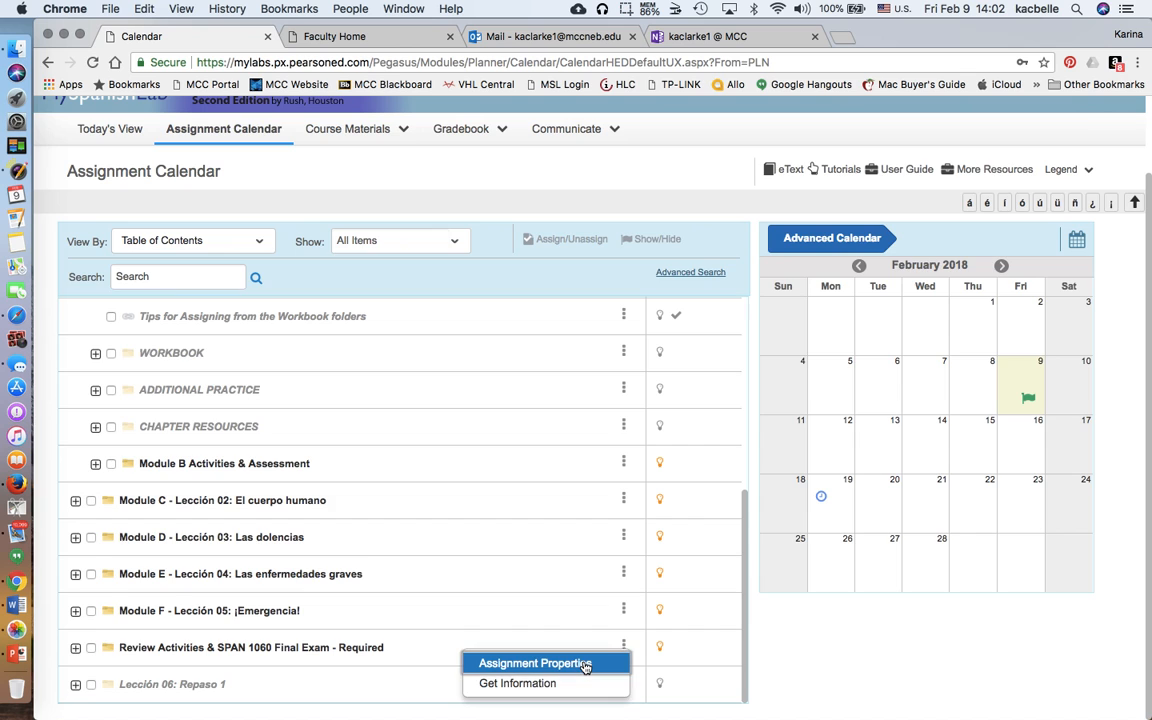
left_click(586, 663)
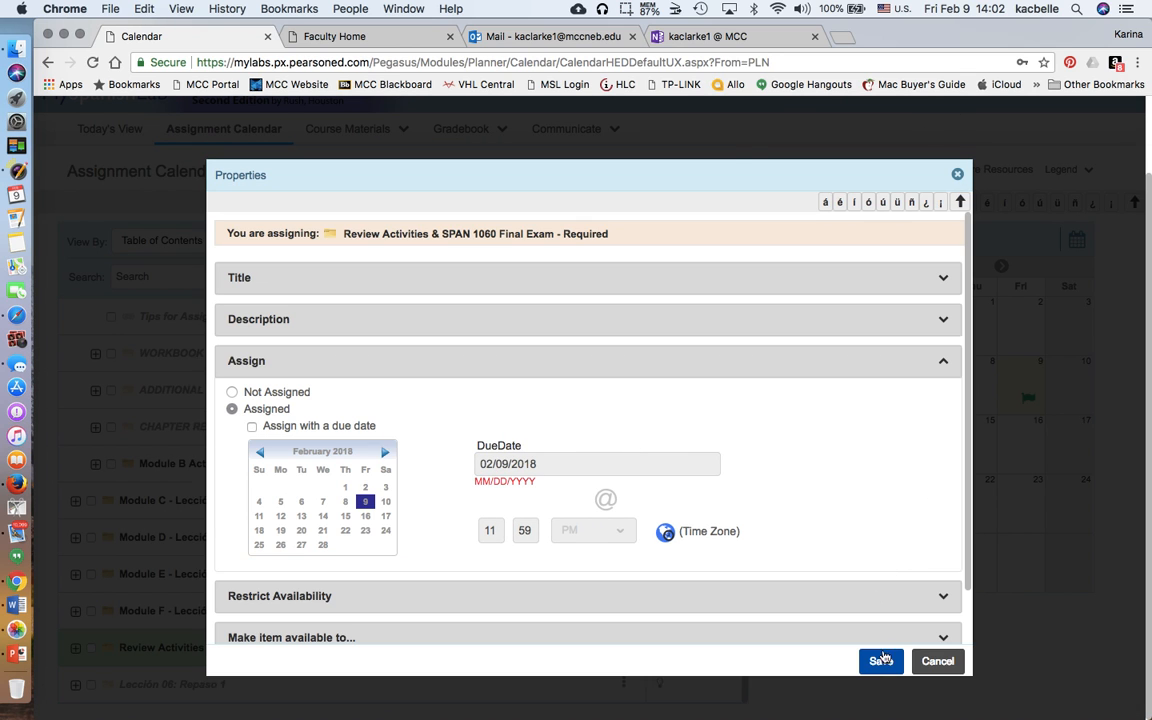
left_click(937, 661)
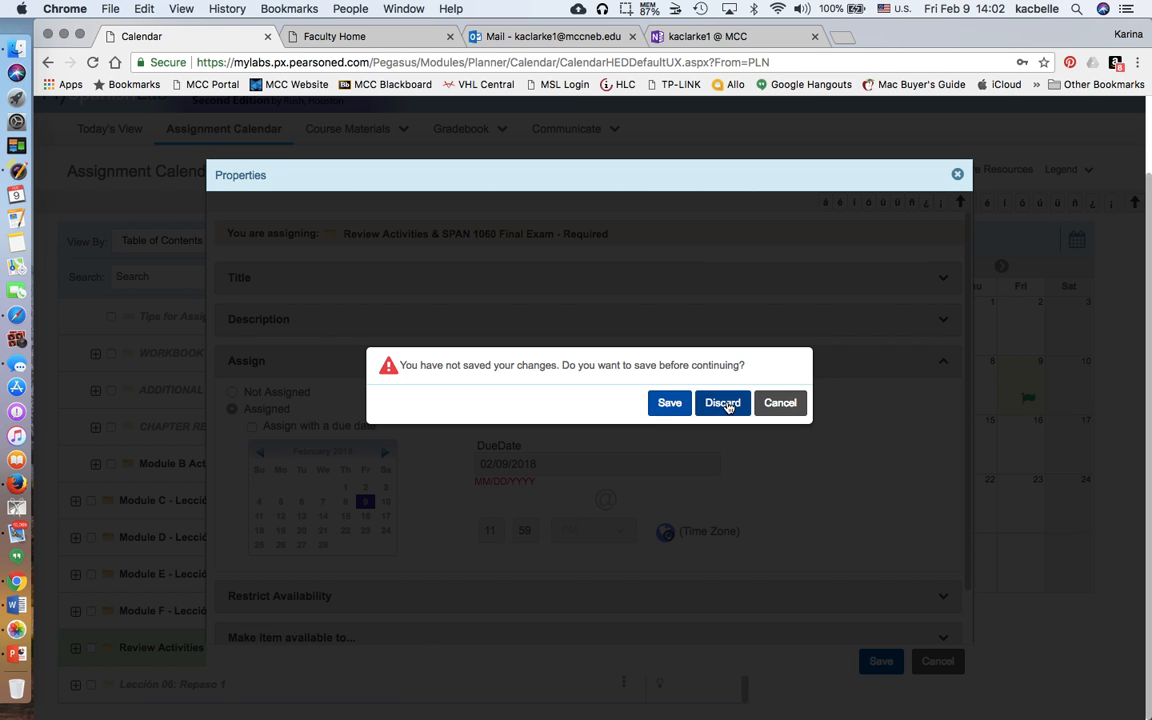
left_click(724, 404)
scroll(422, 550, "up", 10)
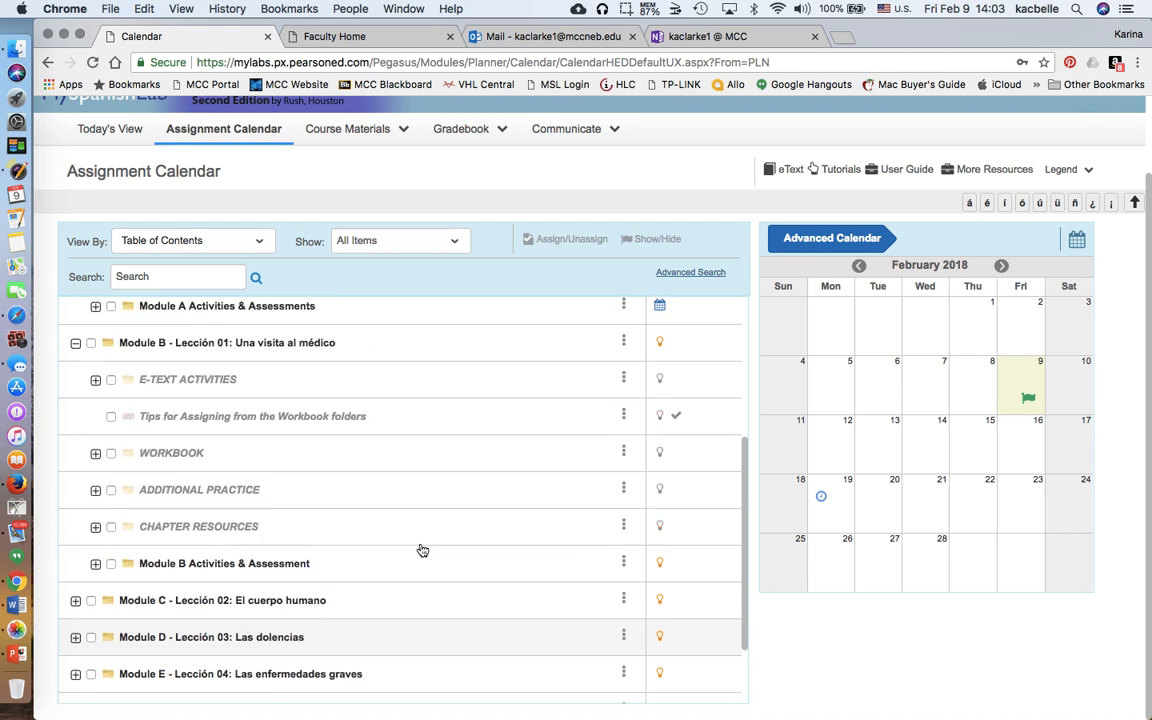
scroll(422, 550, "down", 10)
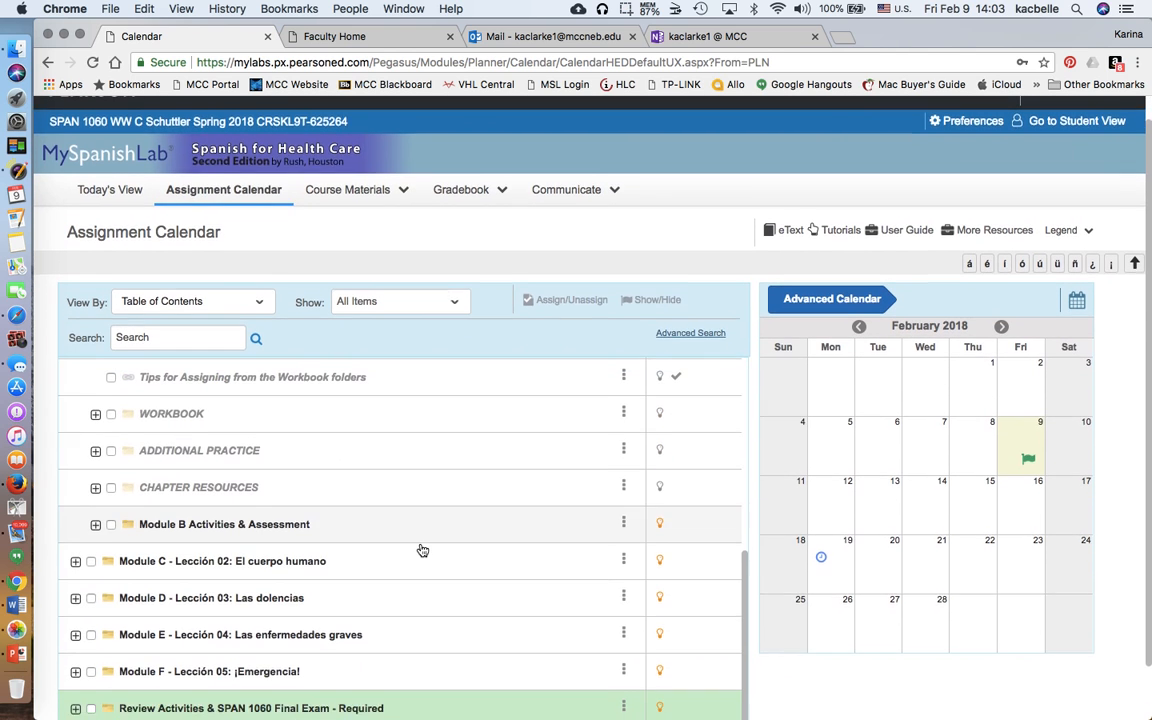
scroll(422, 556, "up", 3)
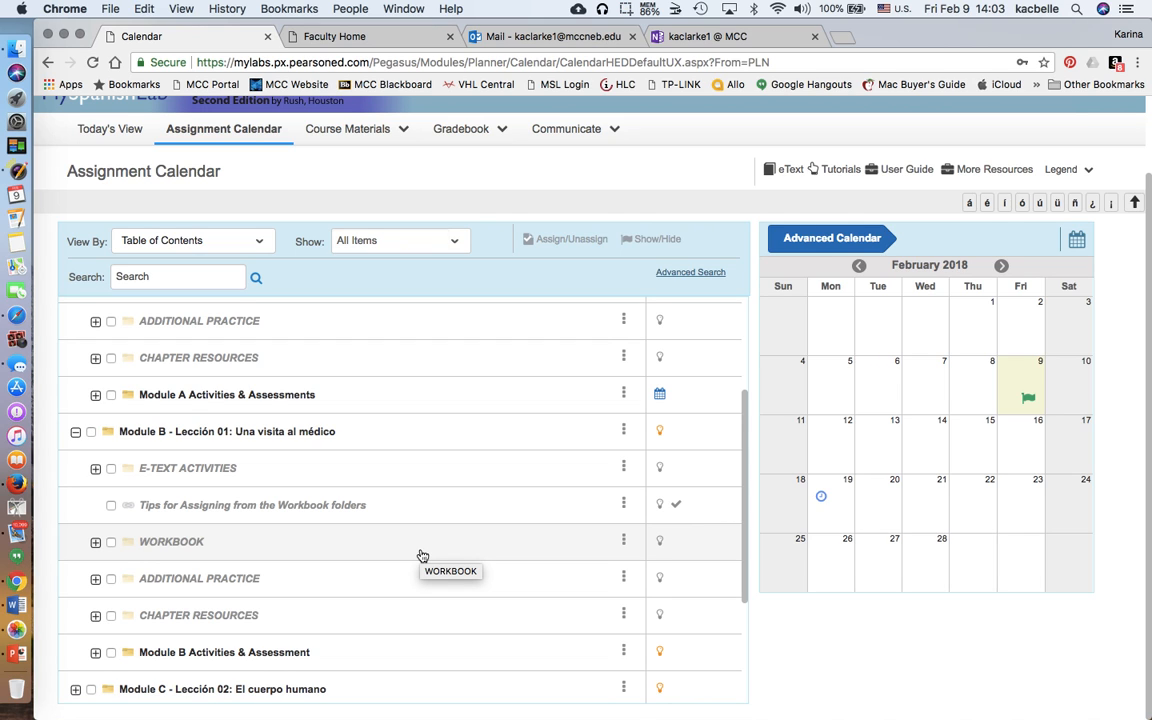
scroll(422, 556, "up", 2)
scroll(422, 556, "down", 1)
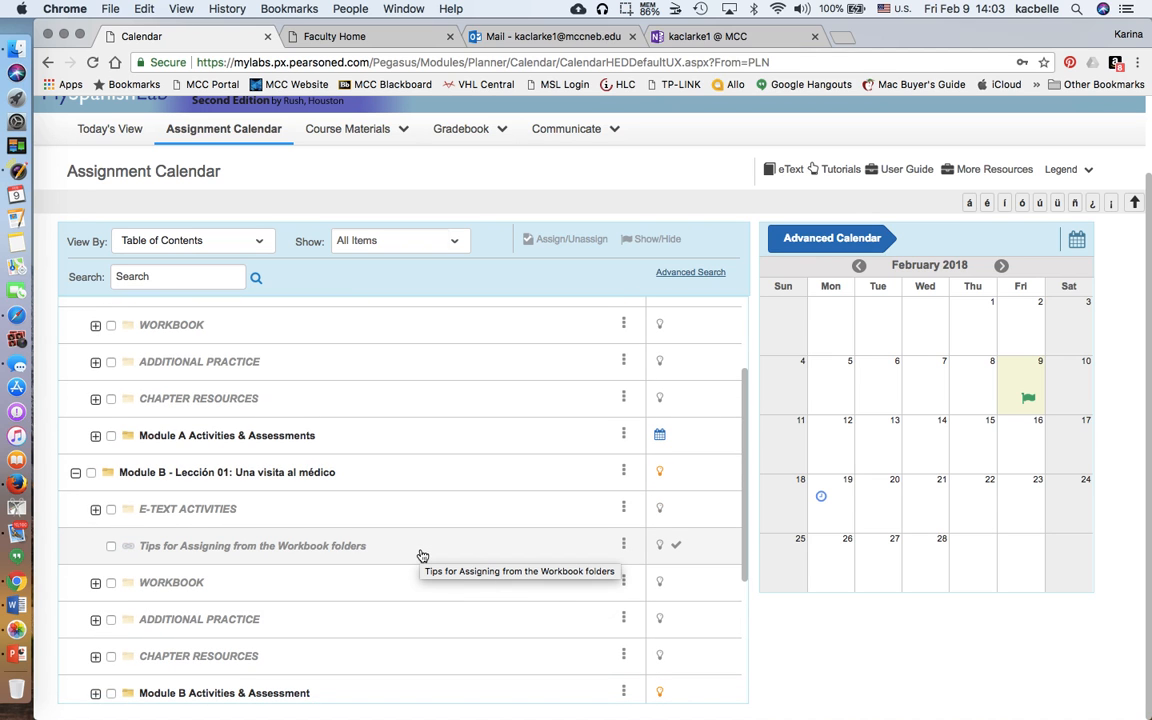
scroll(422, 556, "down", 5)
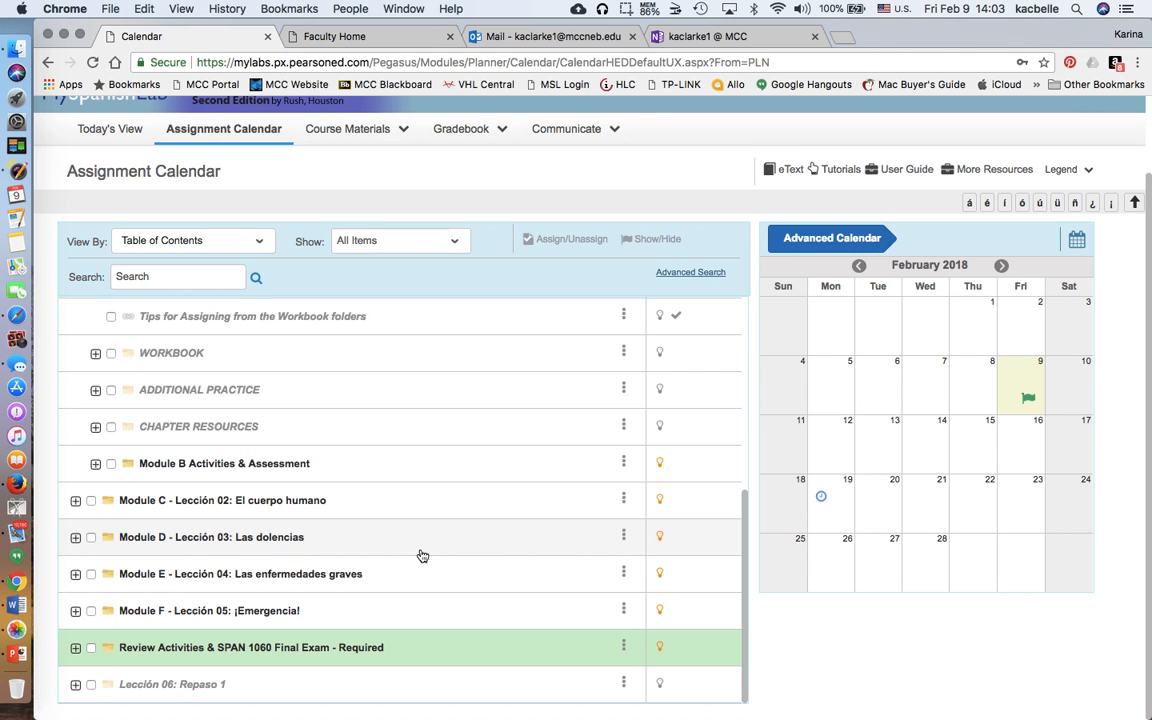
scroll(422, 556, "up", 5)
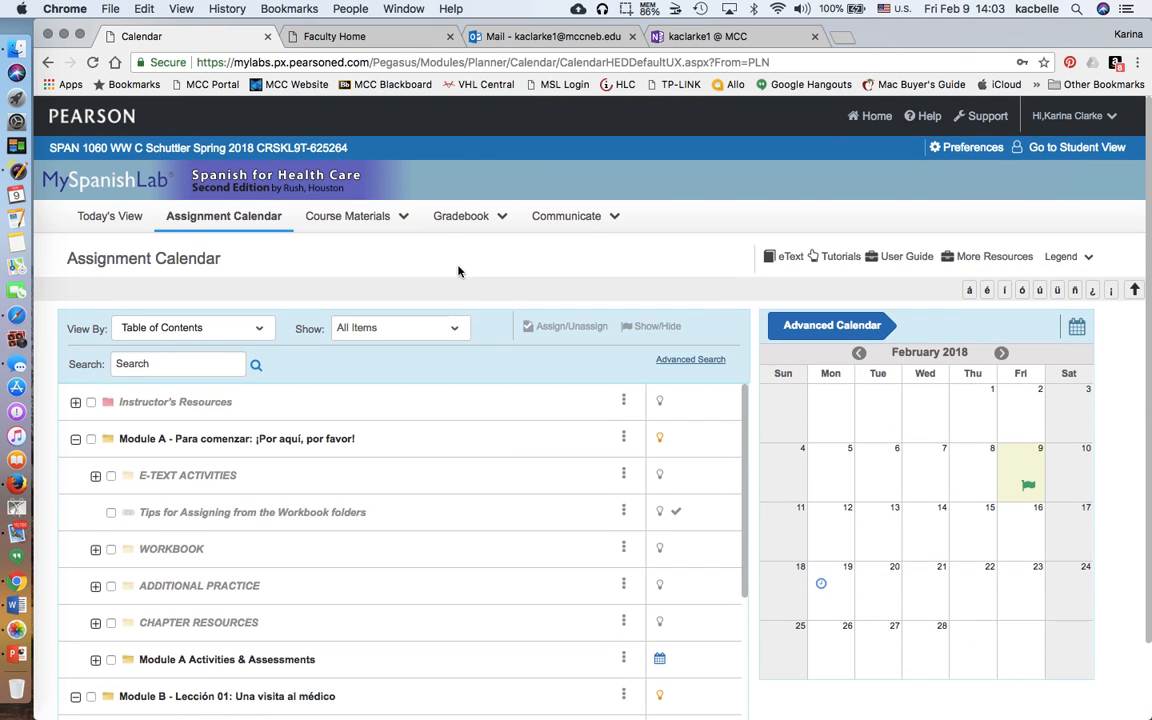
scroll(505, 447, "down", 5)
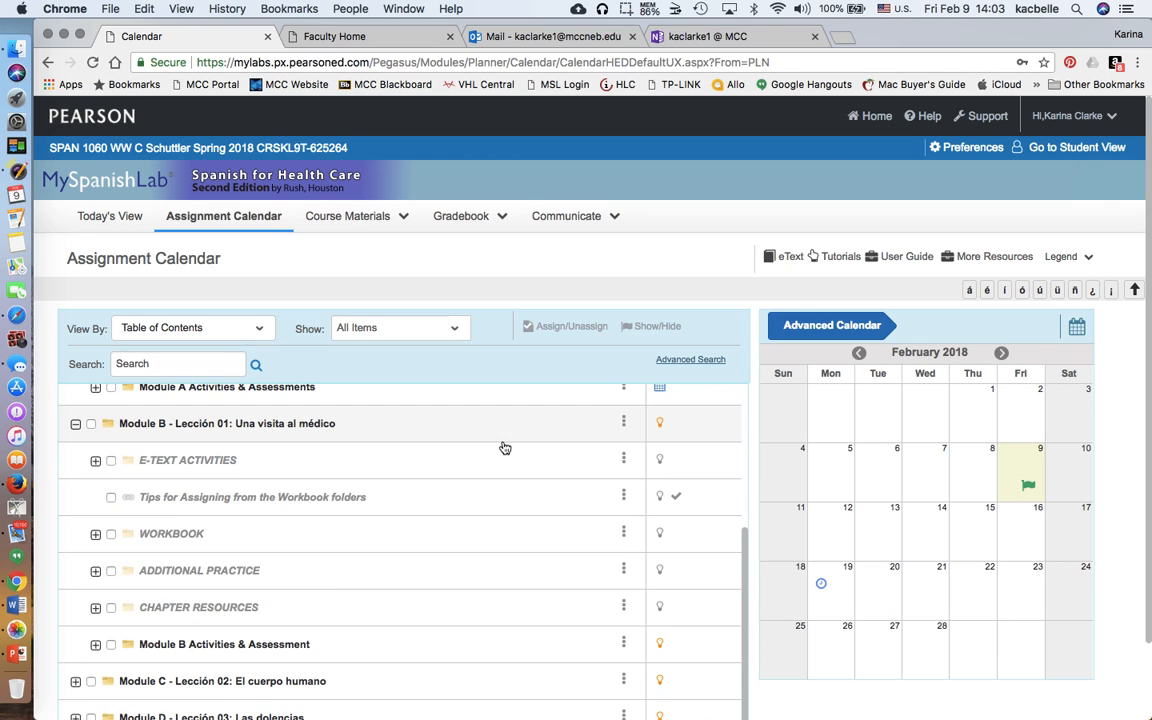
left_click(623, 10)
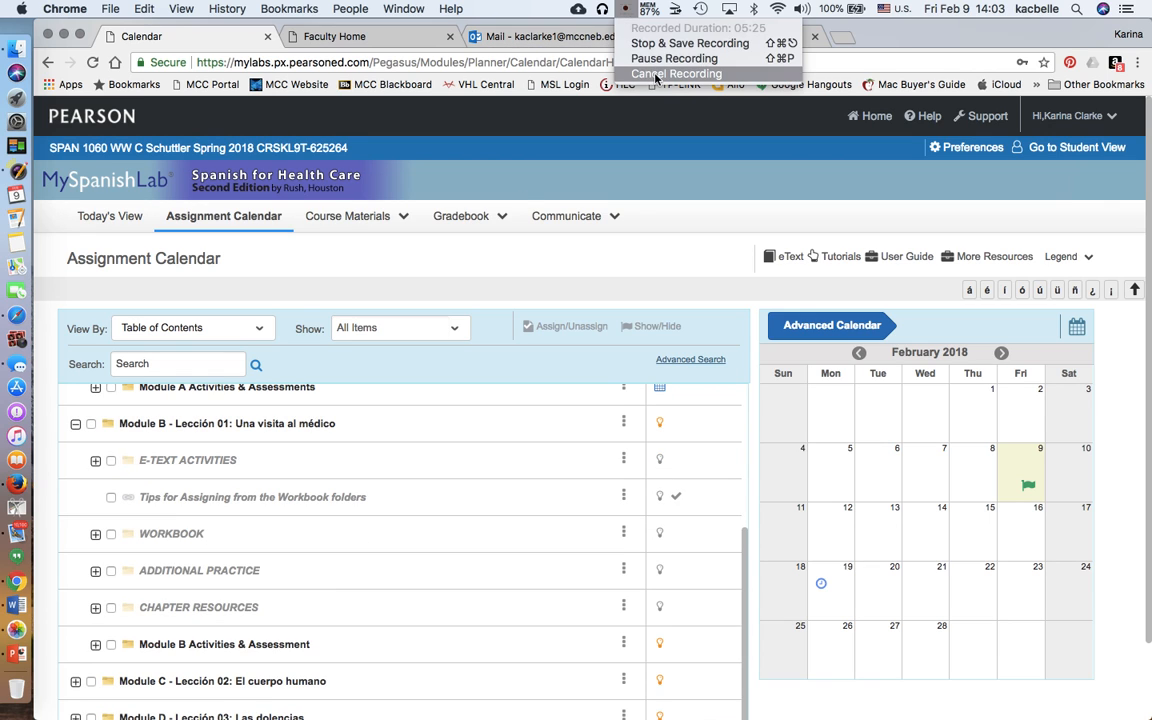